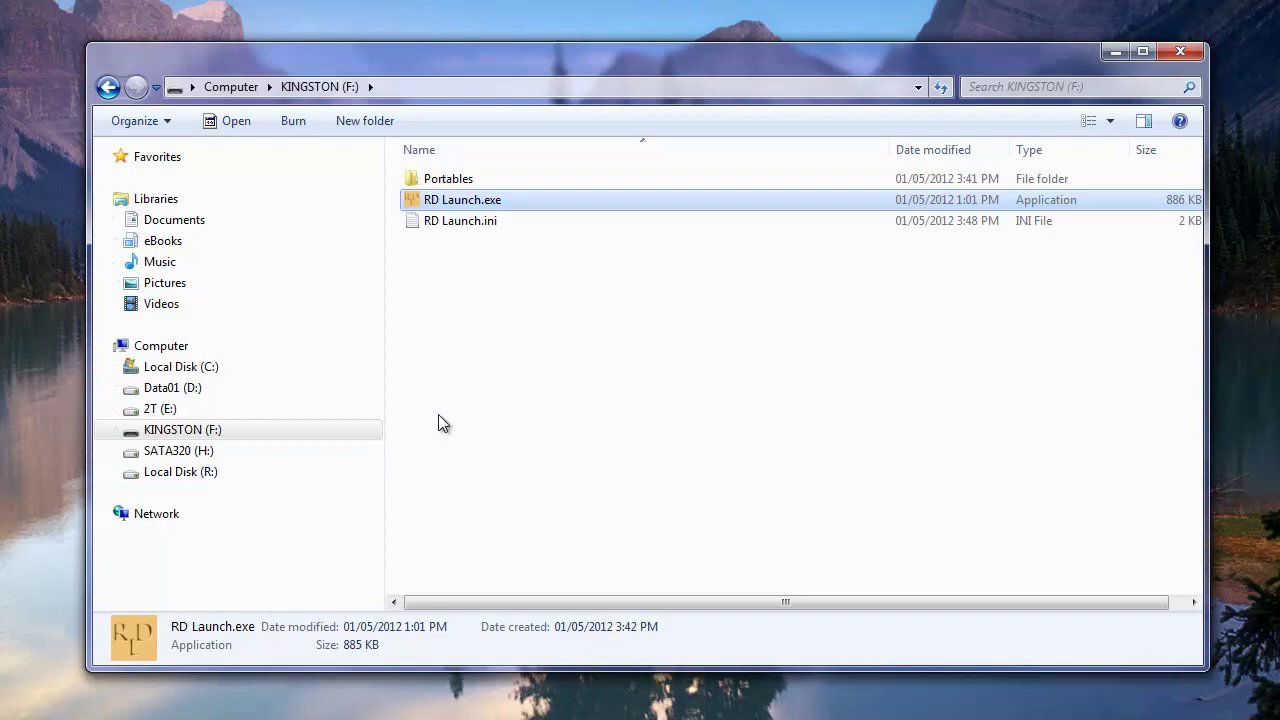
Step: Run Hello World.exe from Portables\Apps\Hello World on the KINGSTON drive, dismissing its message before returning to the drive root
{"action": "double_click", "coordinate": [448, 180]}
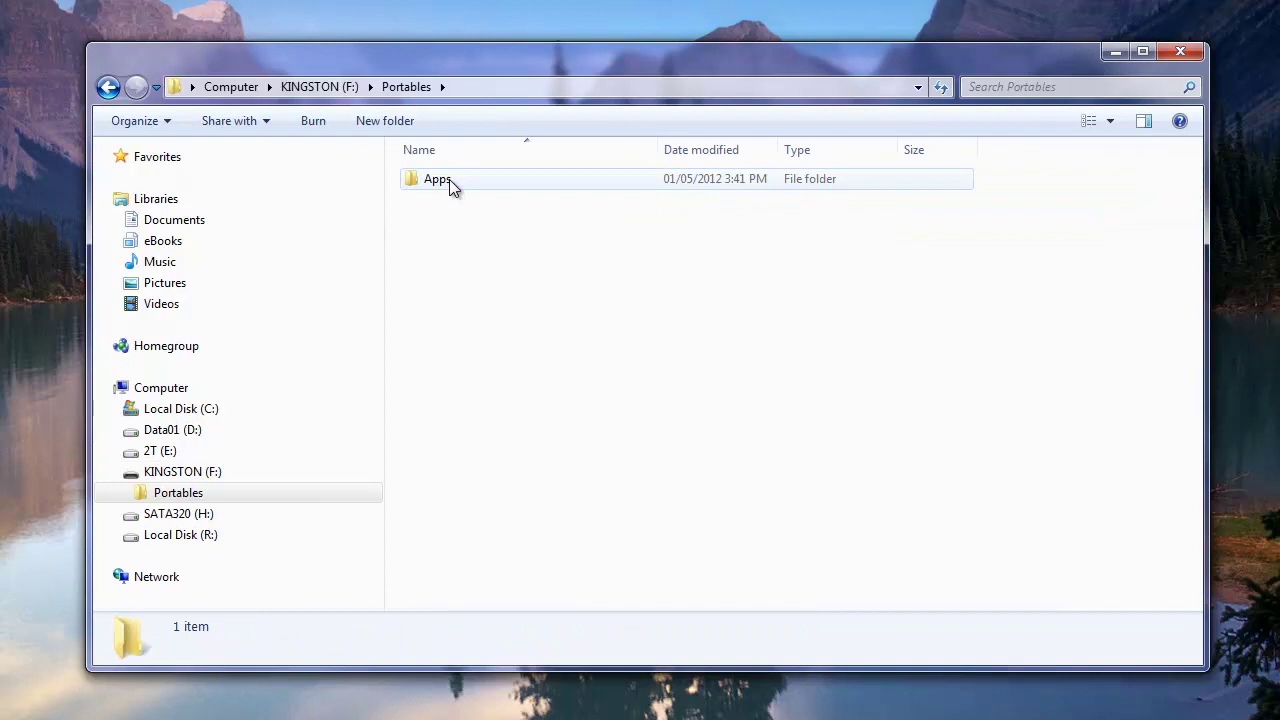
{"action": "double_click", "coordinate": [449, 179]}
{"action": "double_click", "coordinate": [455, 178]}
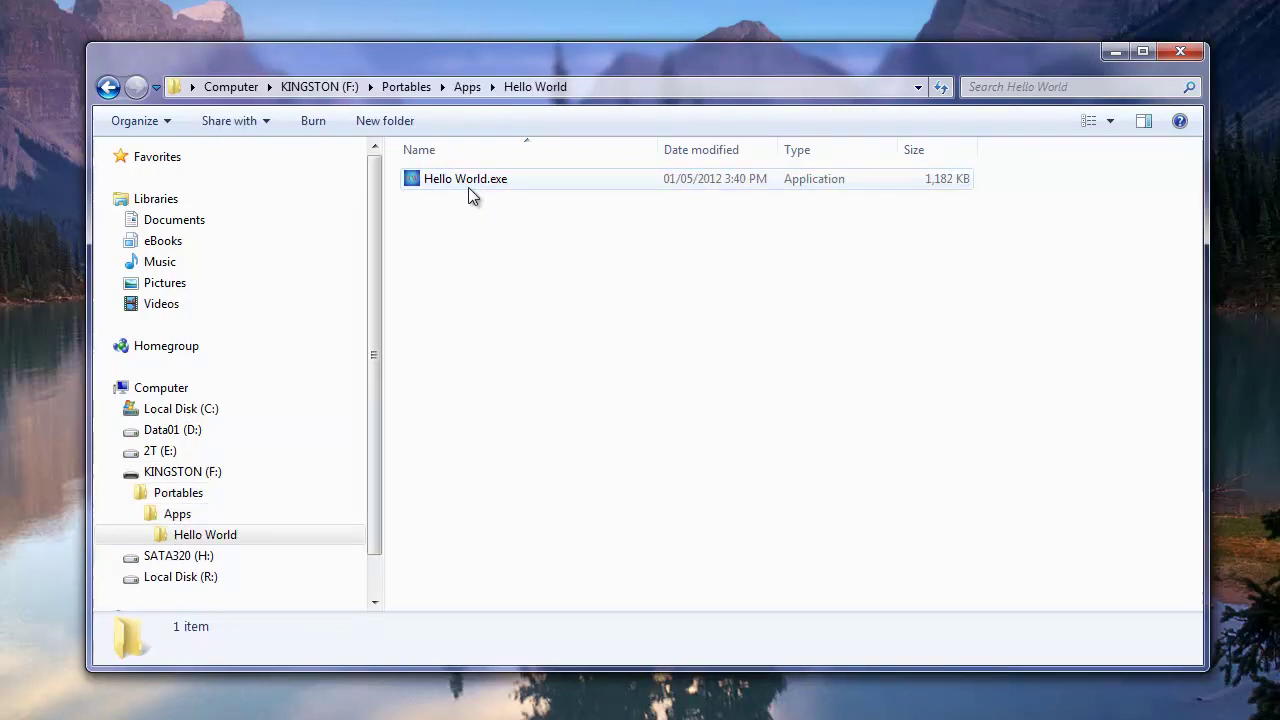
{"action": "double_click", "coordinate": [468, 180]}
{"action": "left_click_drag", "start_coordinate": [547, 248], "coordinate": [702, 236]}
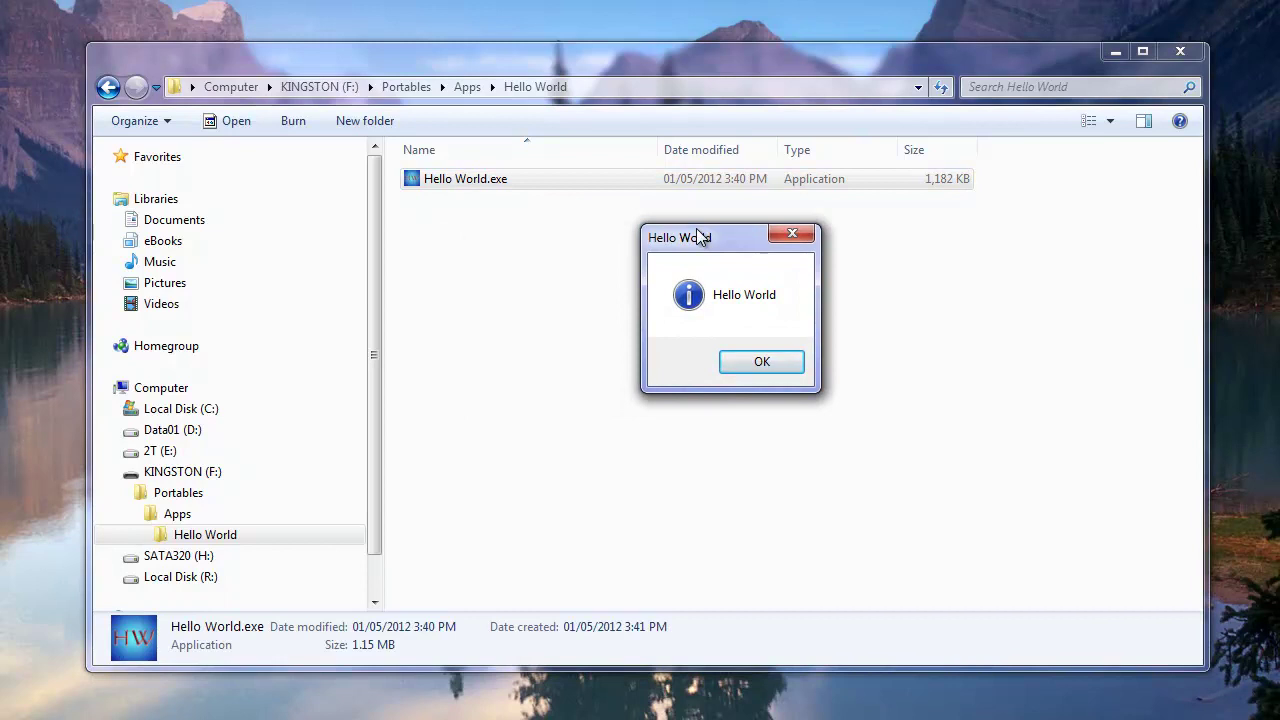
{"action": "left_click", "coordinate": [752, 365]}
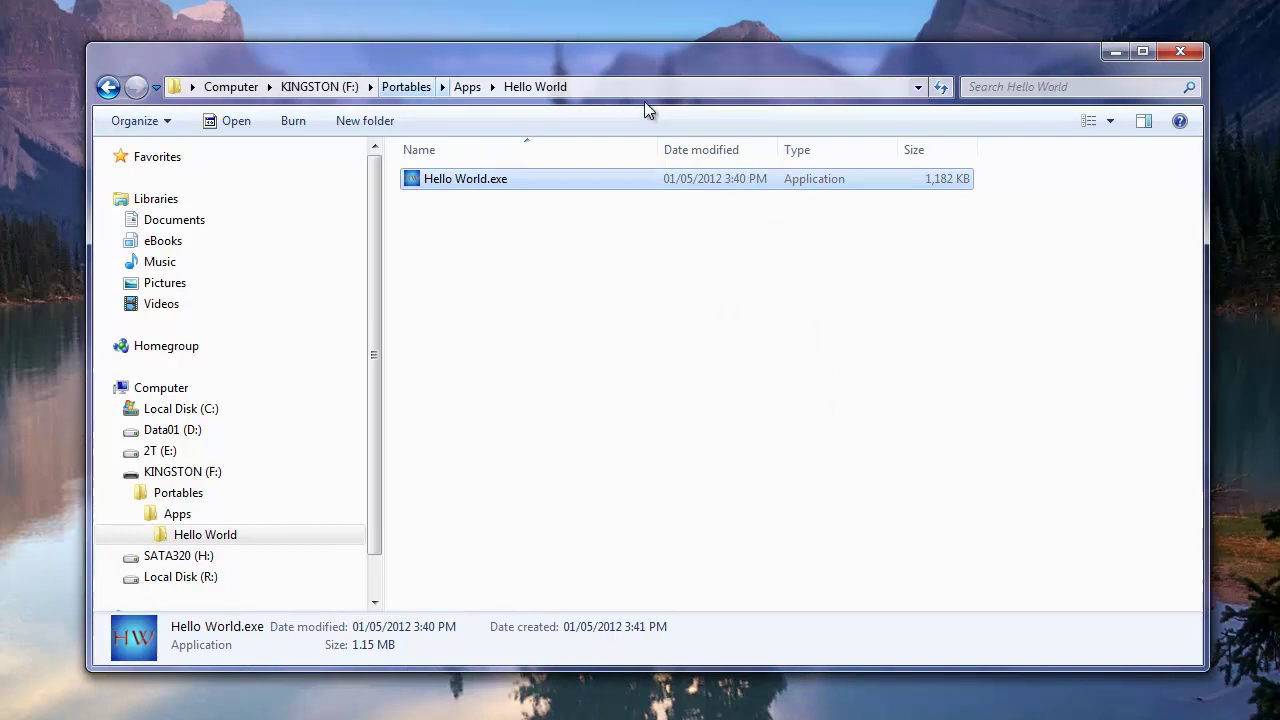
{"action": "left_click", "coordinate": [198, 480]}
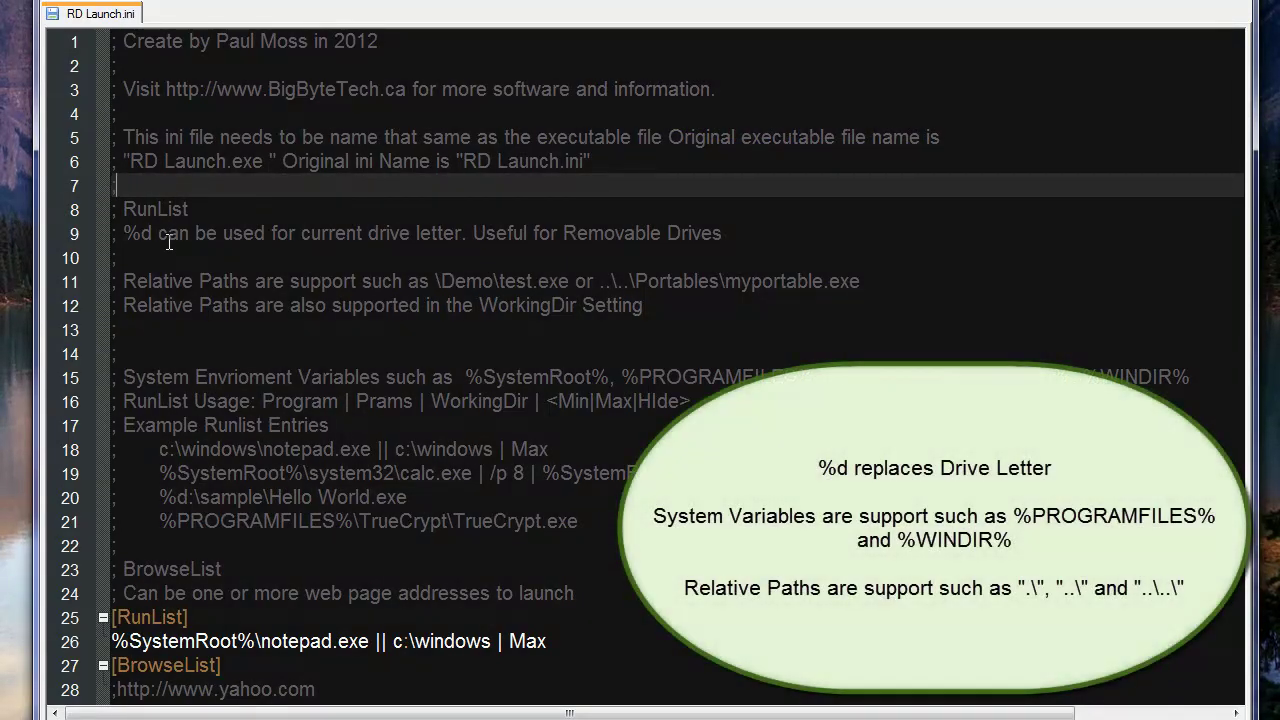
Step: Examine the relative path comments on lines 11 and 12 of RD Launch.ini, including the ..\..\ example
{"action": "left_click", "coordinate": [738, 281]}
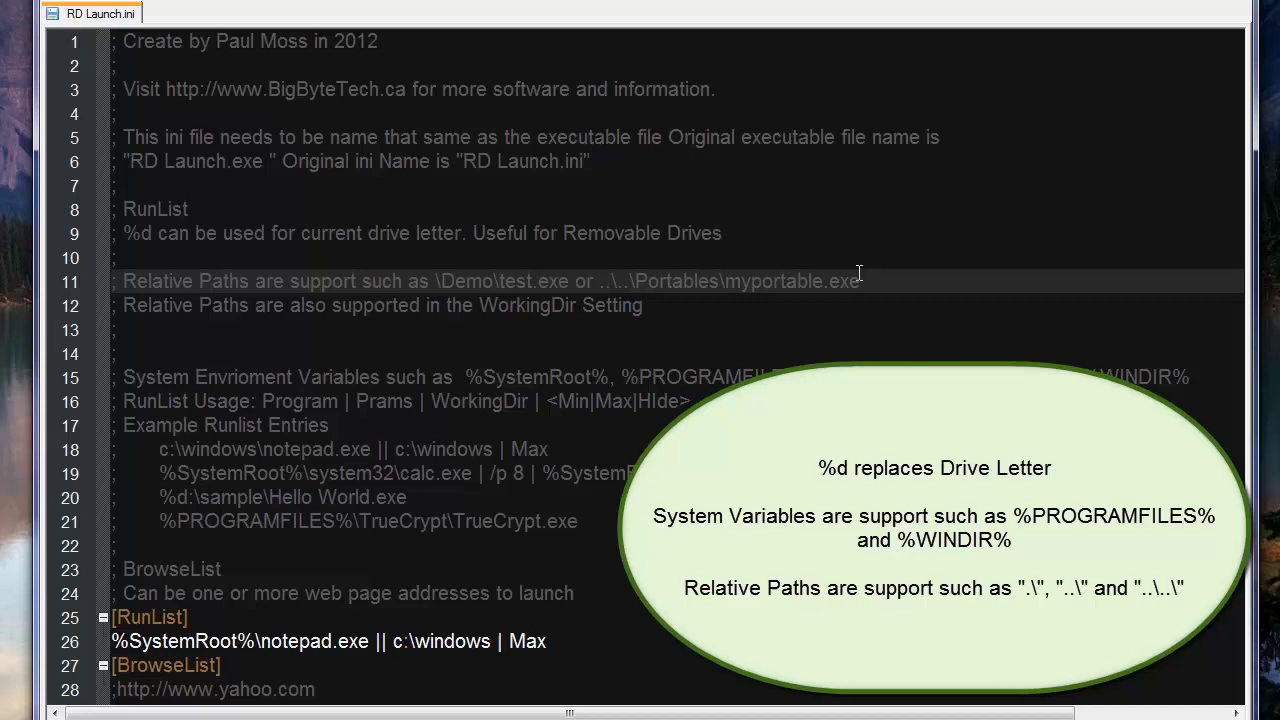
{"action": "left_click_drag", "start_coordinate": [859, 281], "coordinate": [121, 281]}
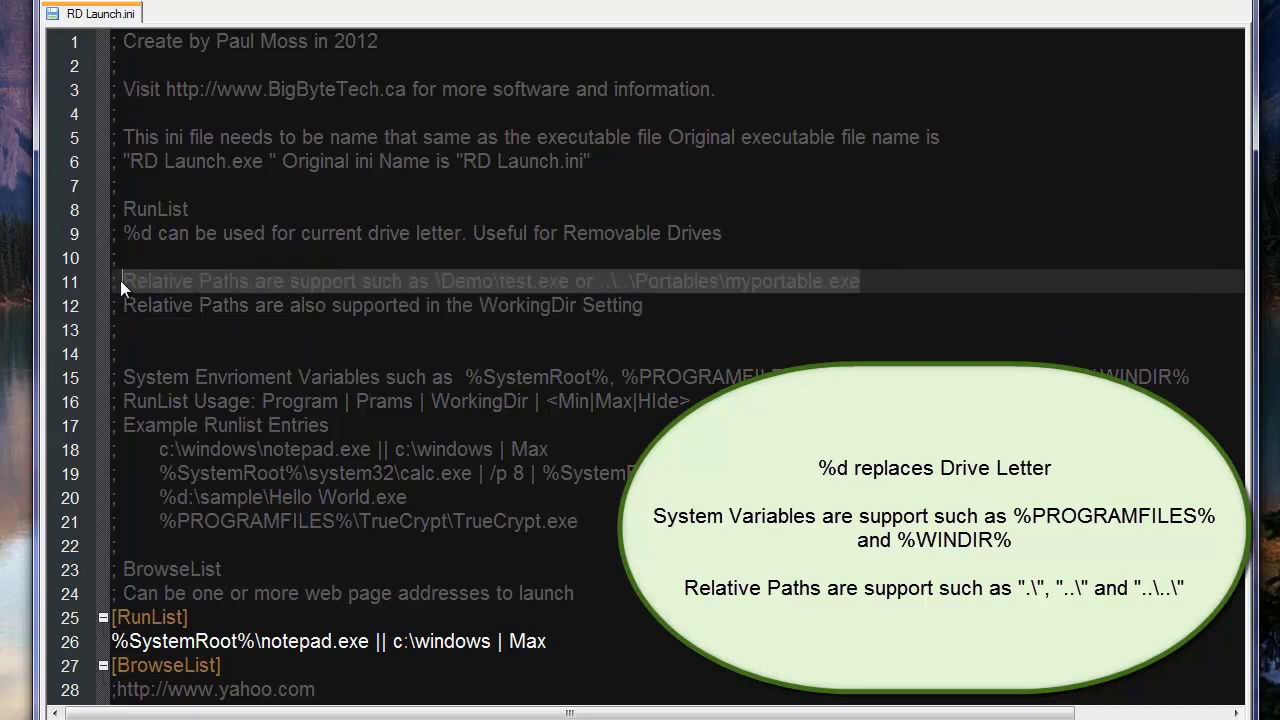
{"action": "left_click", "coordinate": [191, 312]}
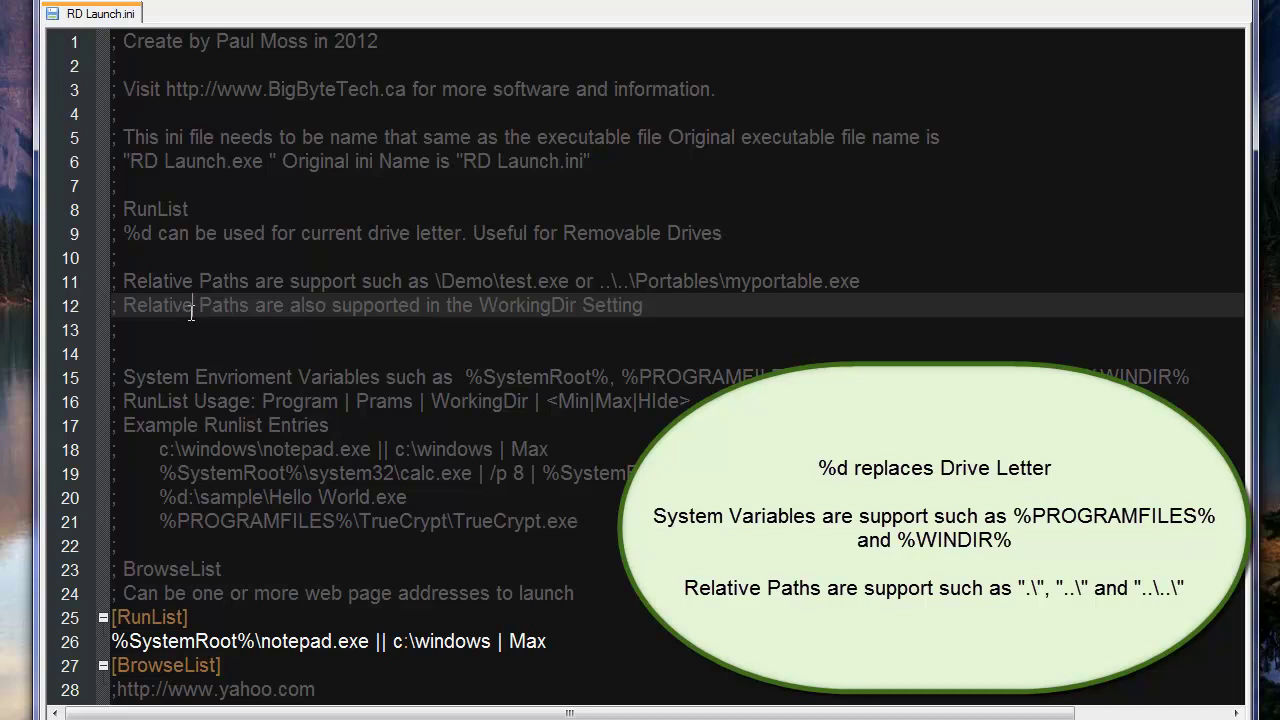
{"action": "left_click_drag", "start_coordinate": [598, 283], "coordinate": [649, 283]}
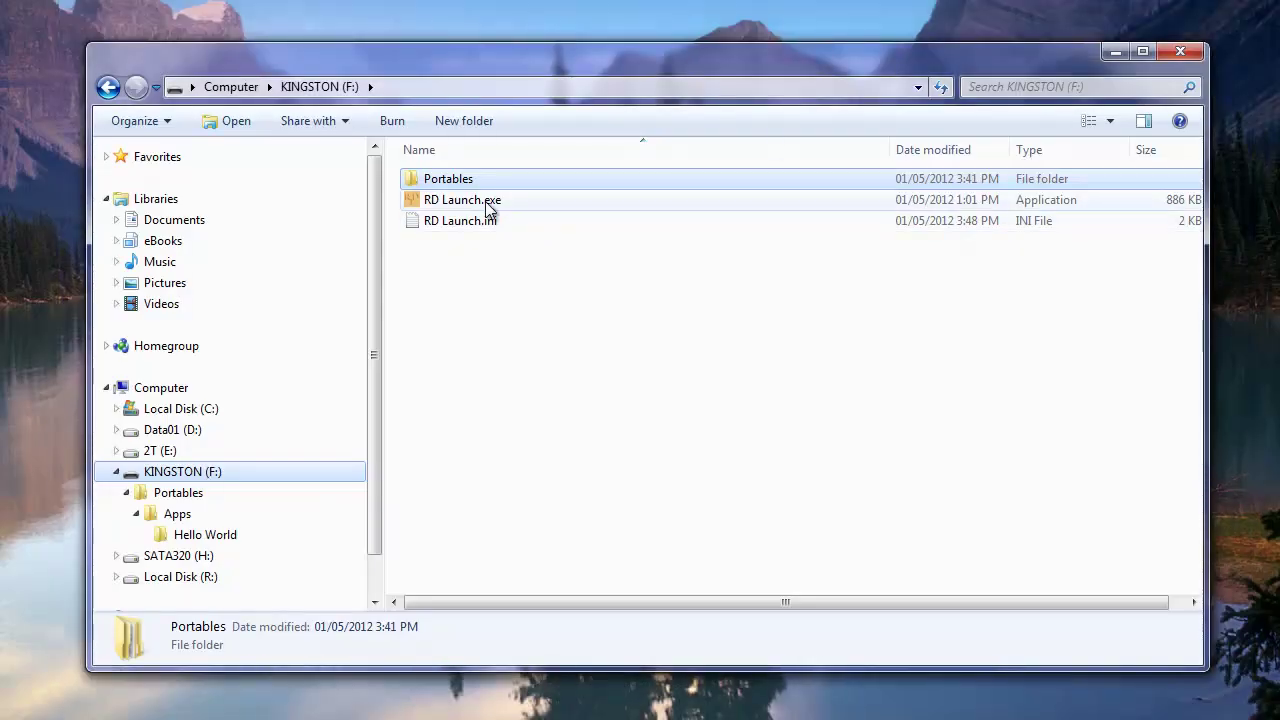
Step: Run RD Launch.exe from the KINGSTON drive root and close the Notepad window it launches
{"action": "double_click", "coordinate": [490, 202]}
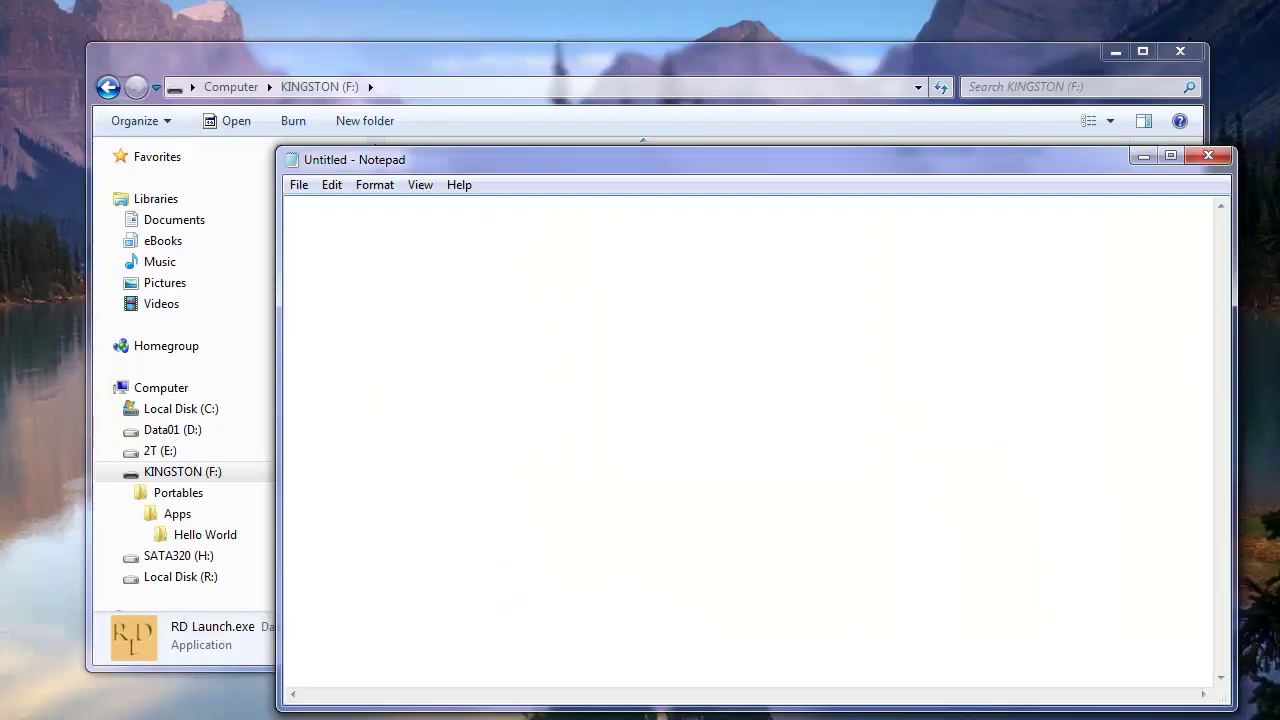
{"action": "left_click_drag", "start_coordinate": [913, 162], "coordinate": [825, 102]}
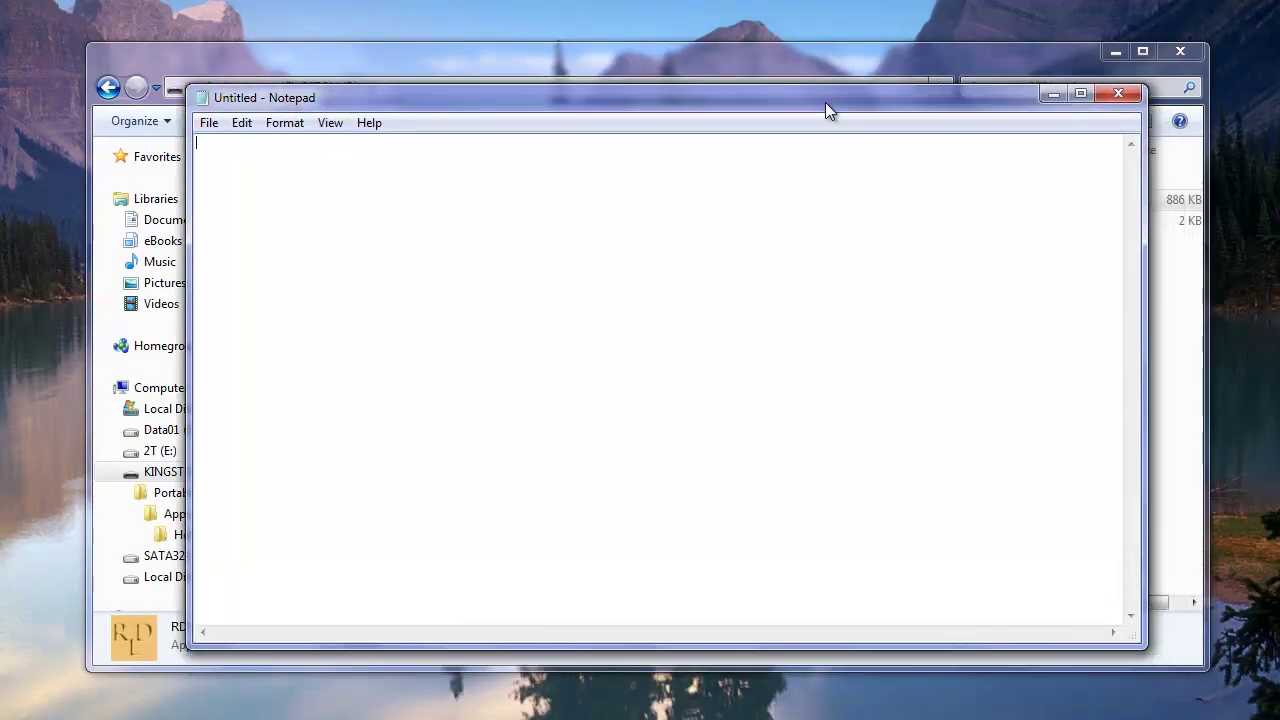
{"action": "left_click", "coordinate": [1117, 95]}
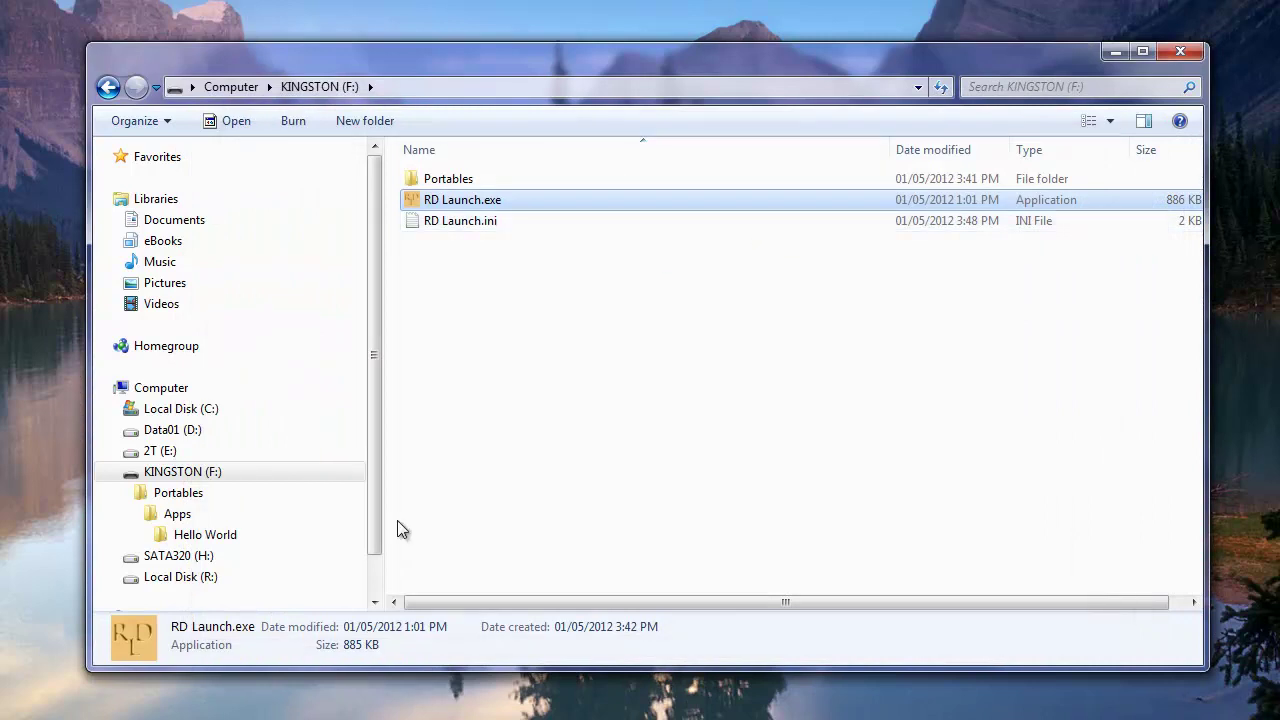
Step: Open Portables\Apps\Hello World on the KINGSTON drive and copy the full folder path
{"action": "double_click", "coordinate": [471, 178]}
{"action": "double_click", "coordinate": [440, 186]}
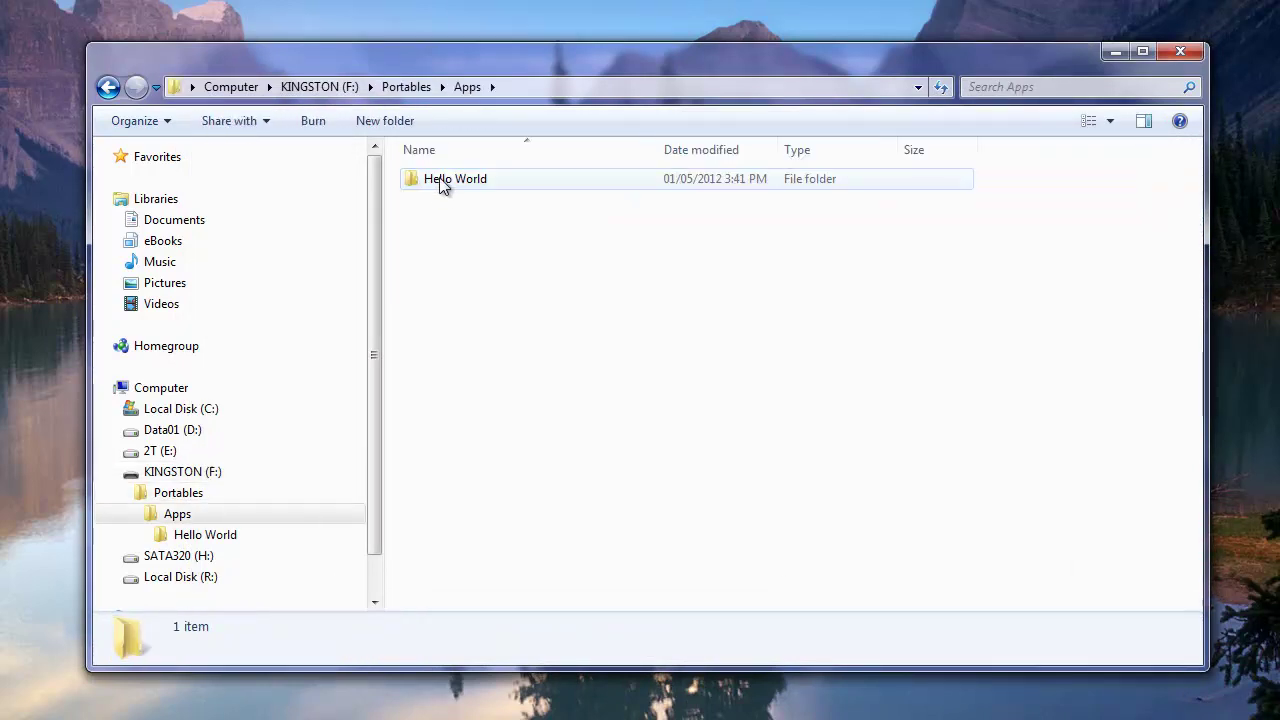
{"action": "double_click", "coordinate": [440, 182]}
{"action": "left_click", "coordinate": [605, 87]}
{"action": "key", "text": "ctrl+c"}
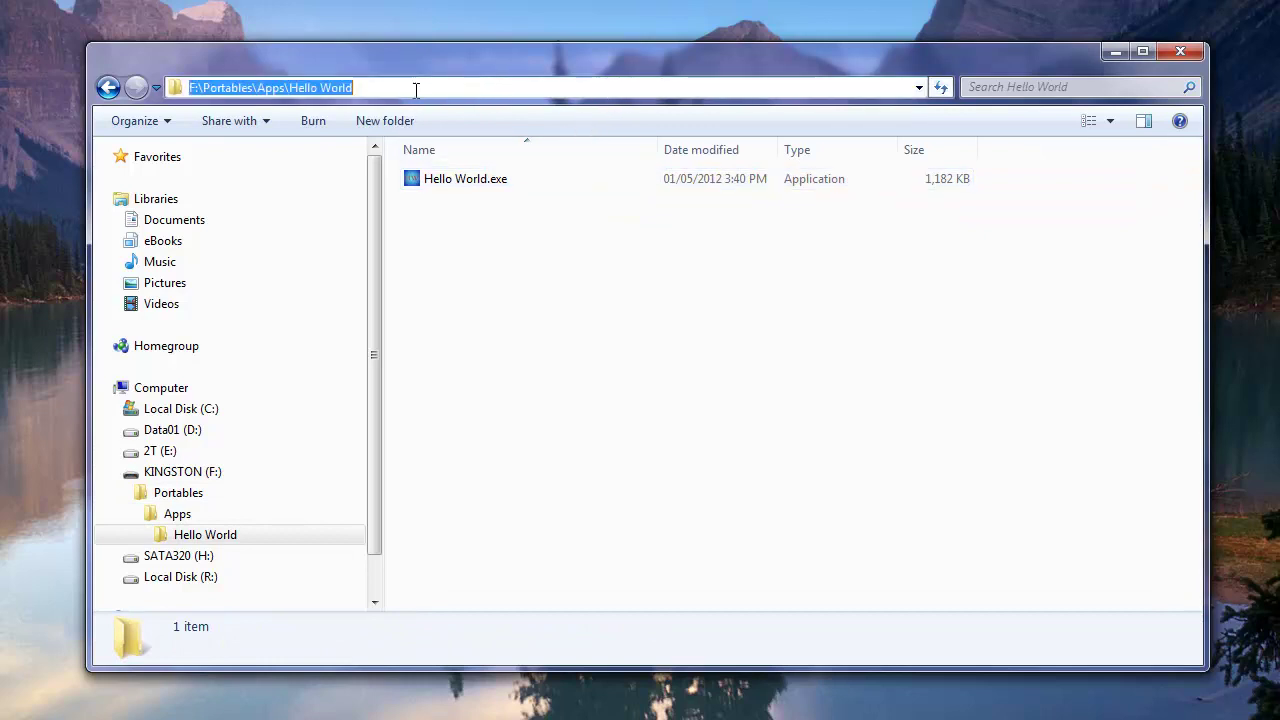
{"action": "right_click", "coordinate": [322, 88]}
{"action": "left_click", "coordinate": [389, 153]}
Step: In RD Launch.ini, replace the Notepad entry under [RunList] with the copied path F:\Portables\Apps\Hello World
{"action": "left_click", "coordinate": [693, 702]}
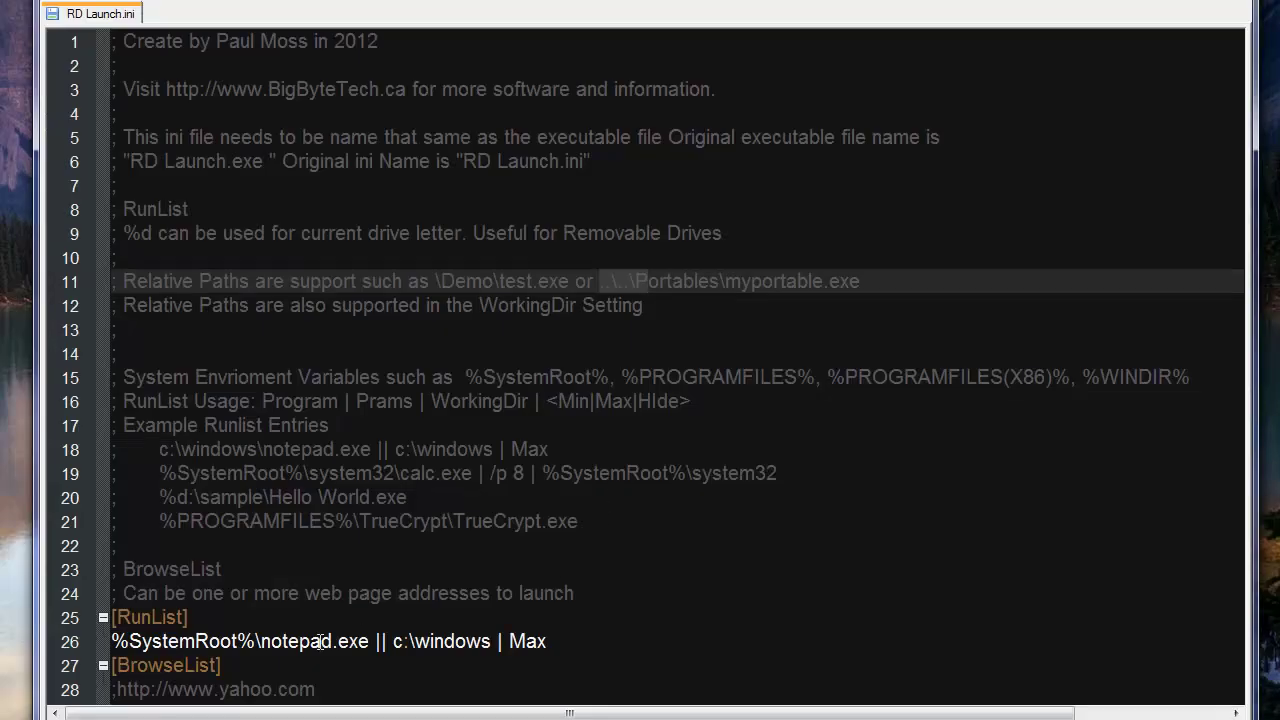
{"action": "left_click", "coordinate": [224, 641]}
{"action": "key", "text": "Home"}
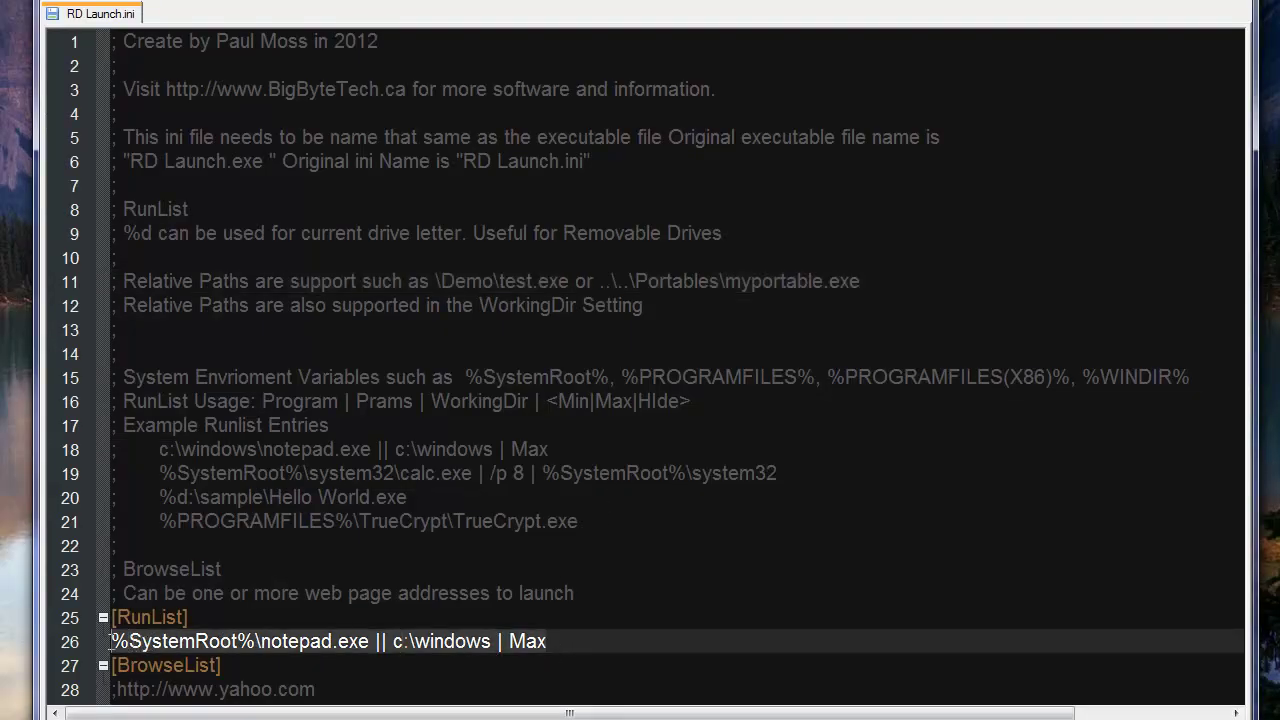
{"action": "key", "text": "ctrl+v"}
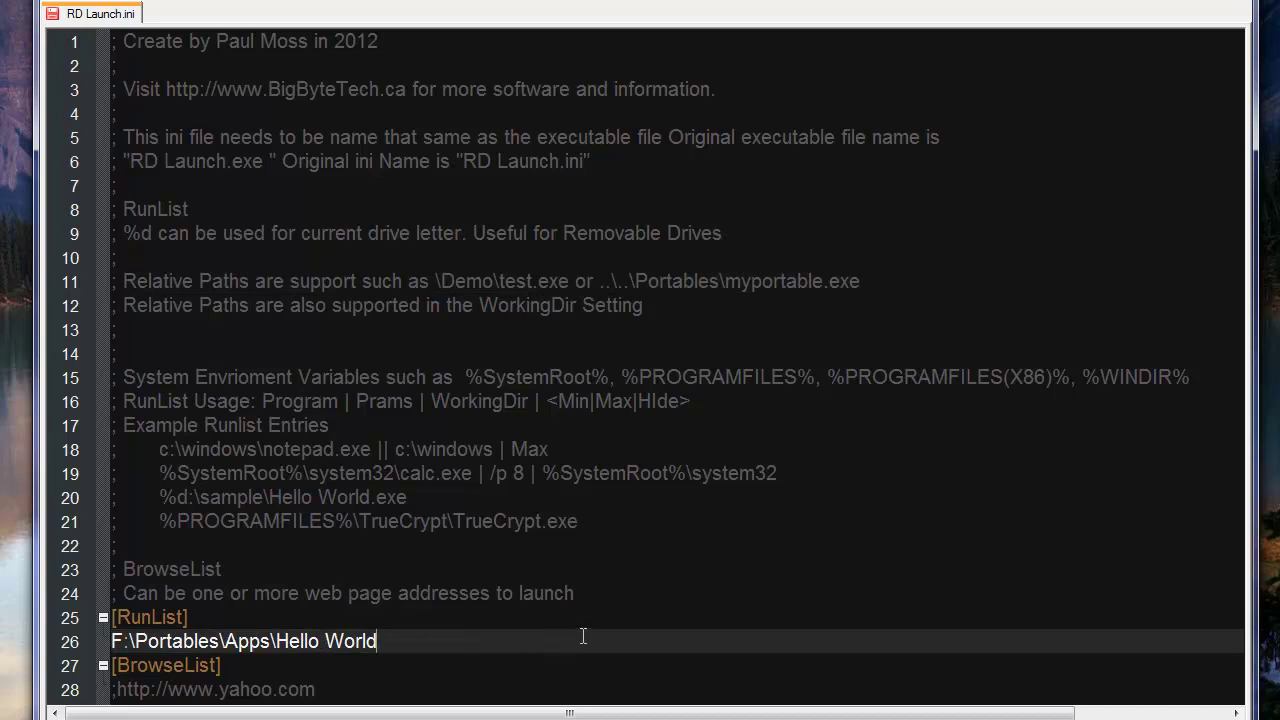
Step: Change the [RunList] entry to the relative path .\Portables\Apps\Hello World\Hello World.exe and save the file
{"action": "key", "text": "Delete"}
{"action": "key", "text": "Delete"}
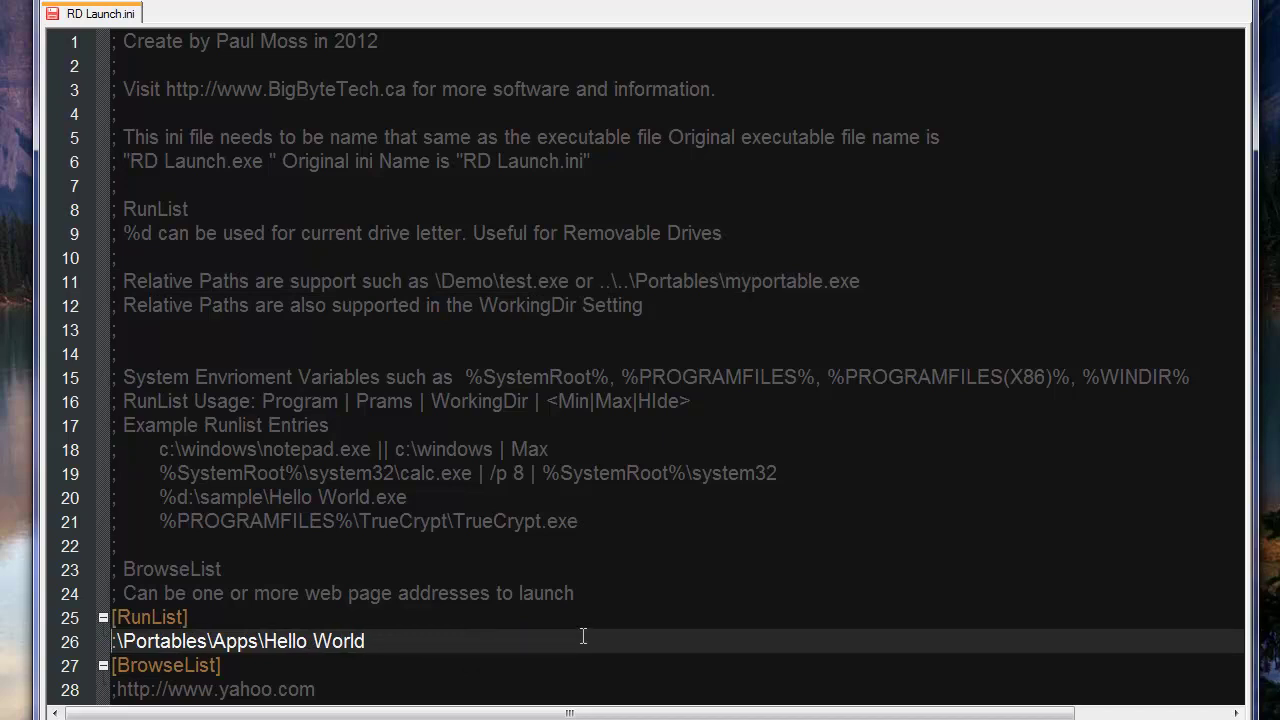
{"action": "type", "text": "."}
{"action": "left_click", "coordinate": [481, 637]}
{"action": "type", "text": "\\Hello World"}
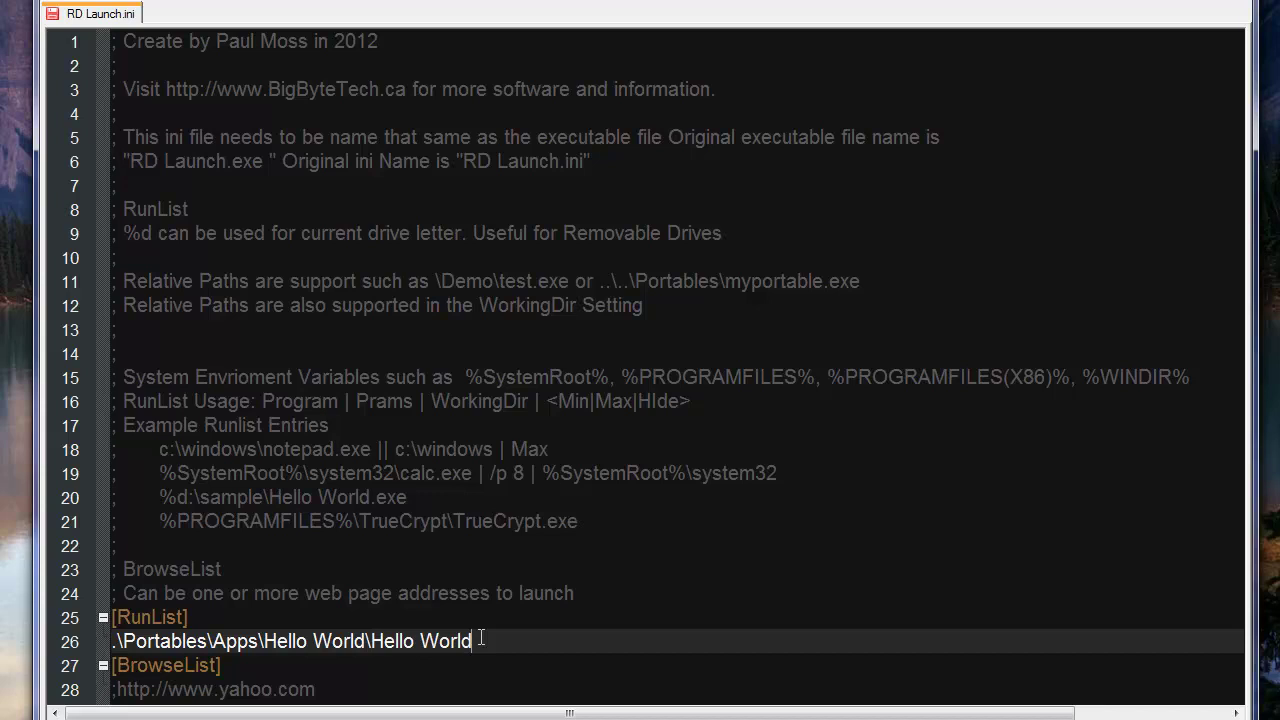
{"action": "type", "text": ".exe"}
{"action": "key", "text": "ctrl+s"}
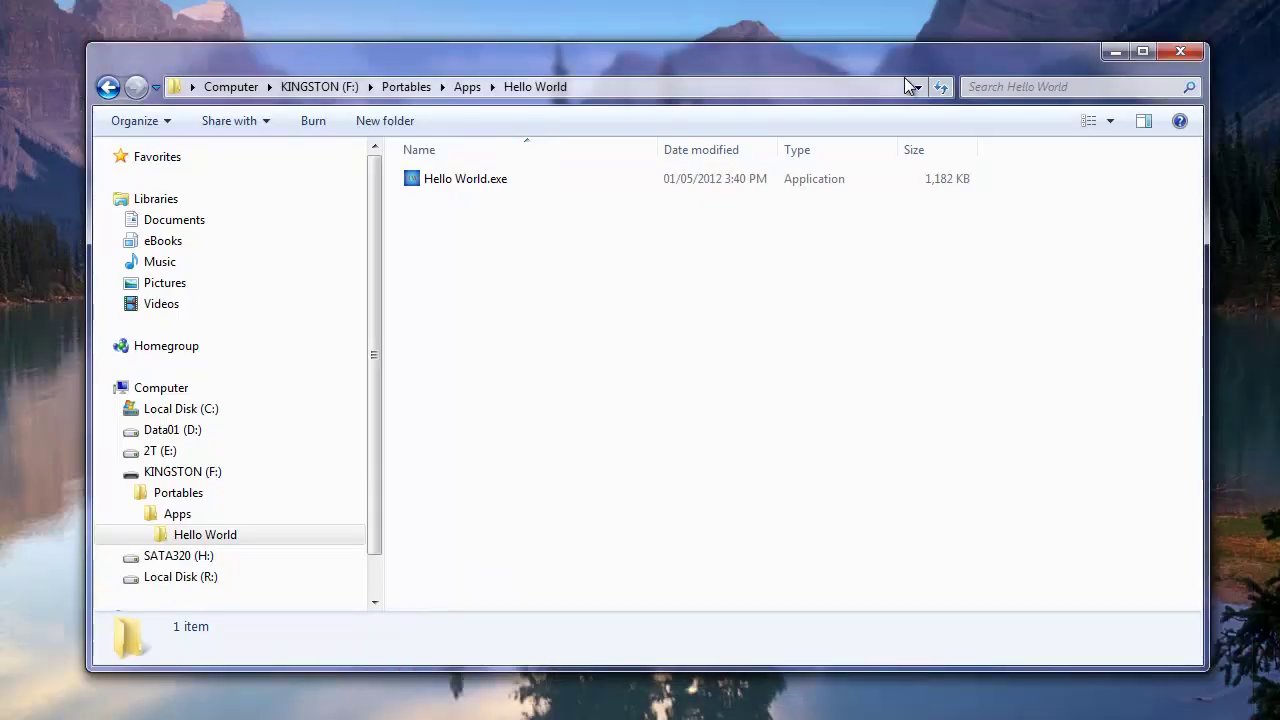
Step: Test the edited run list by running RD Launch.exe from the KINGSTON drive root, and dismiss the Hello World message
{"action": "left_click", "coordinate": [411, 87]}
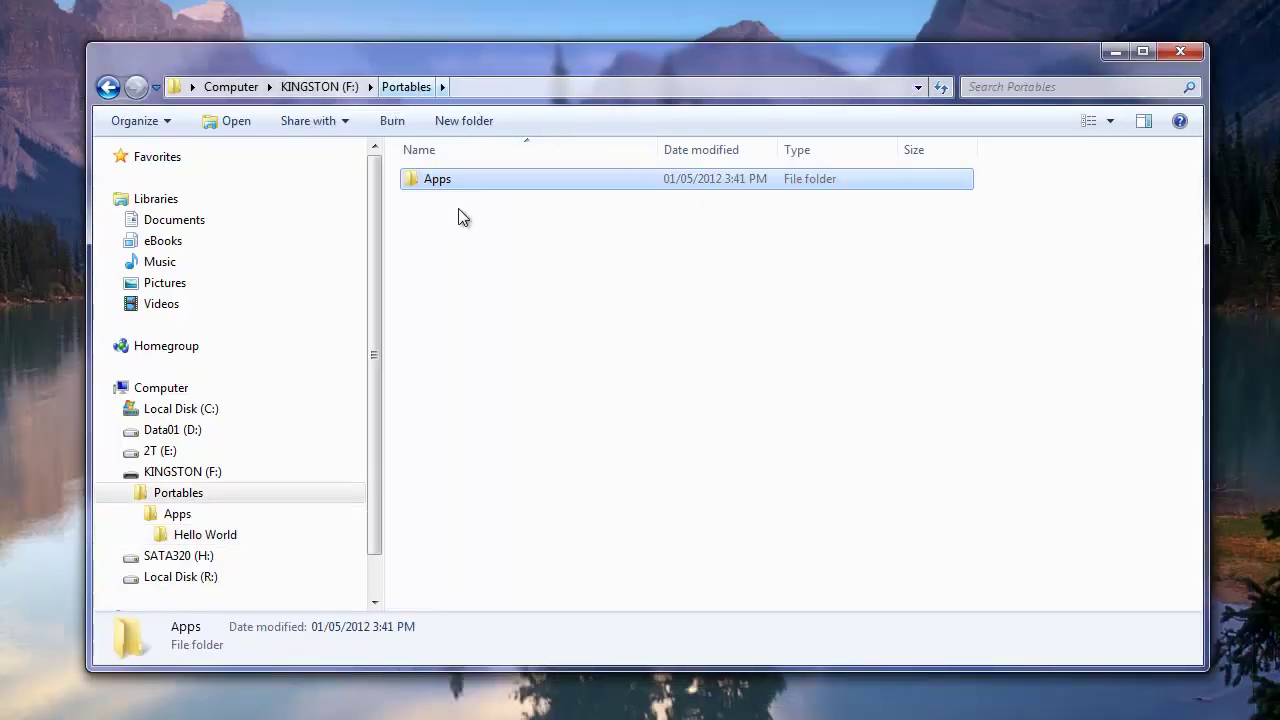
{"action": "left_click", "coordinate": [341, 88]}
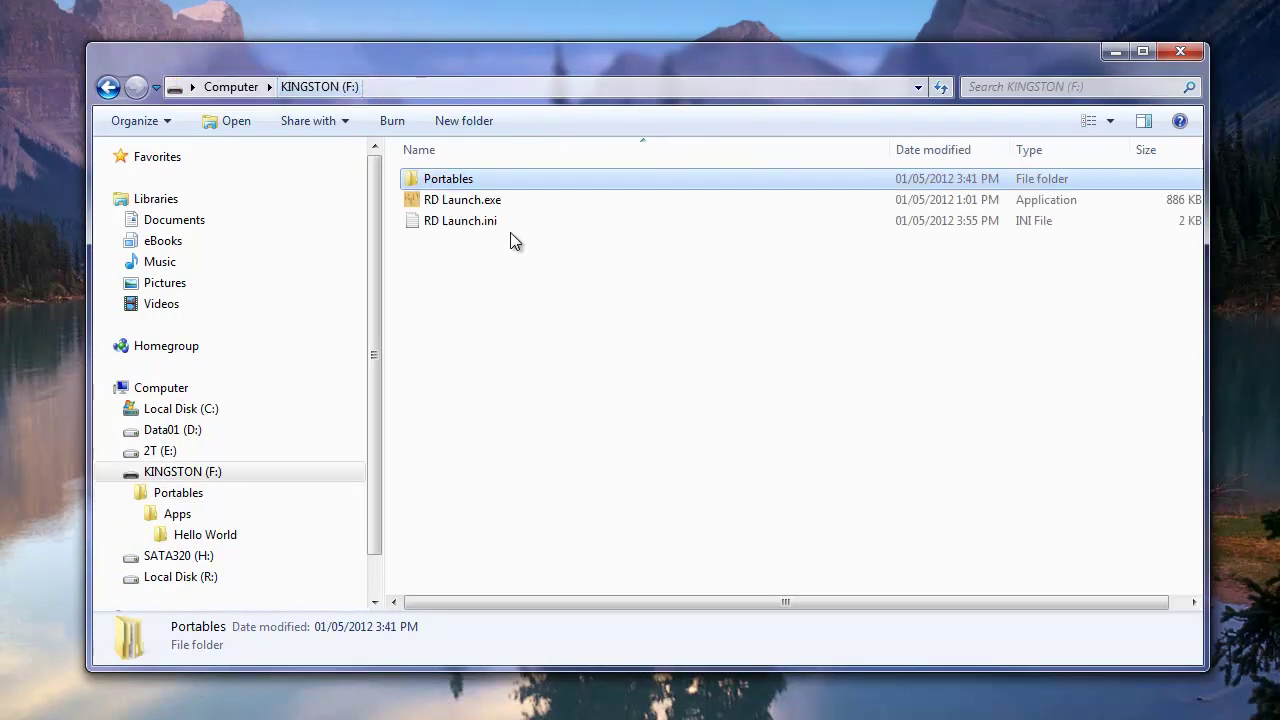
{"action": "left_click", "coordinate": [452, 200]}
{"action": "key", "text": "Return"}
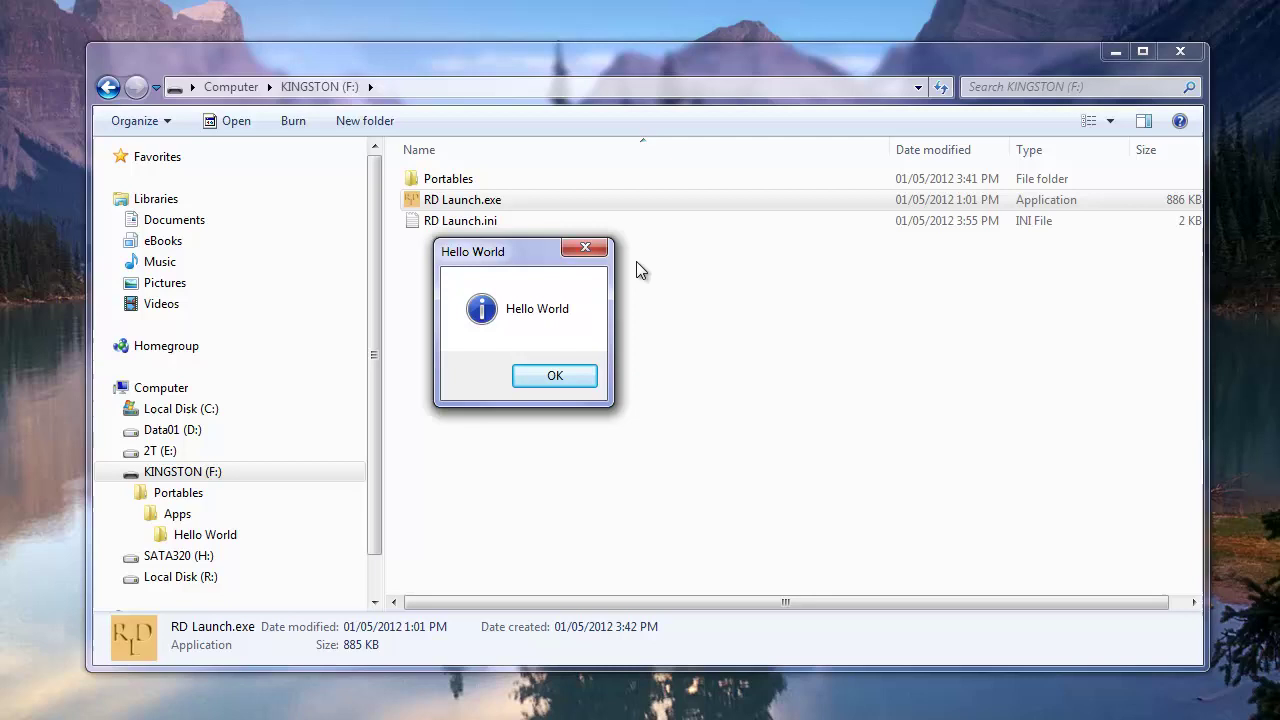
{"action": "left_click", "coordinate": [586, 378]}
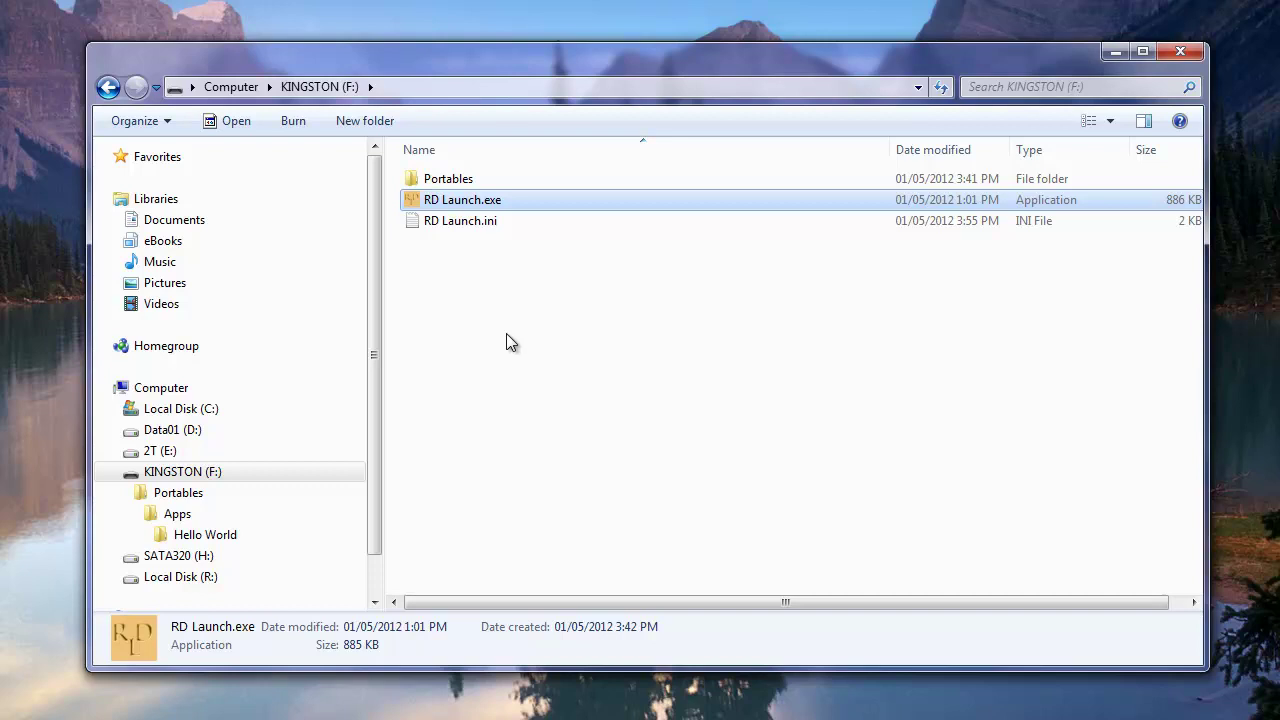
Step: Create a folder named "Some other folder" in the root of the KINGSTON drive
{"action": "left_click", "coordinate": [481, 322]}
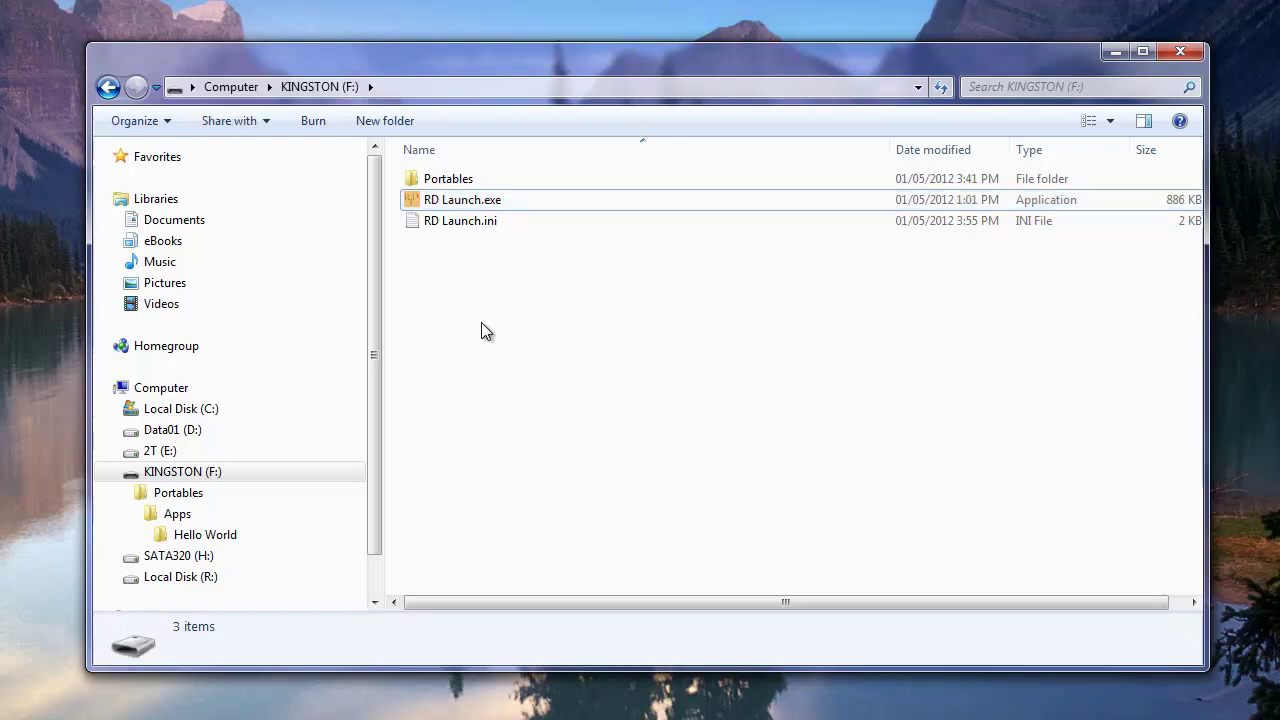
{"action": "right_click", "coordinate": [481, 331]}
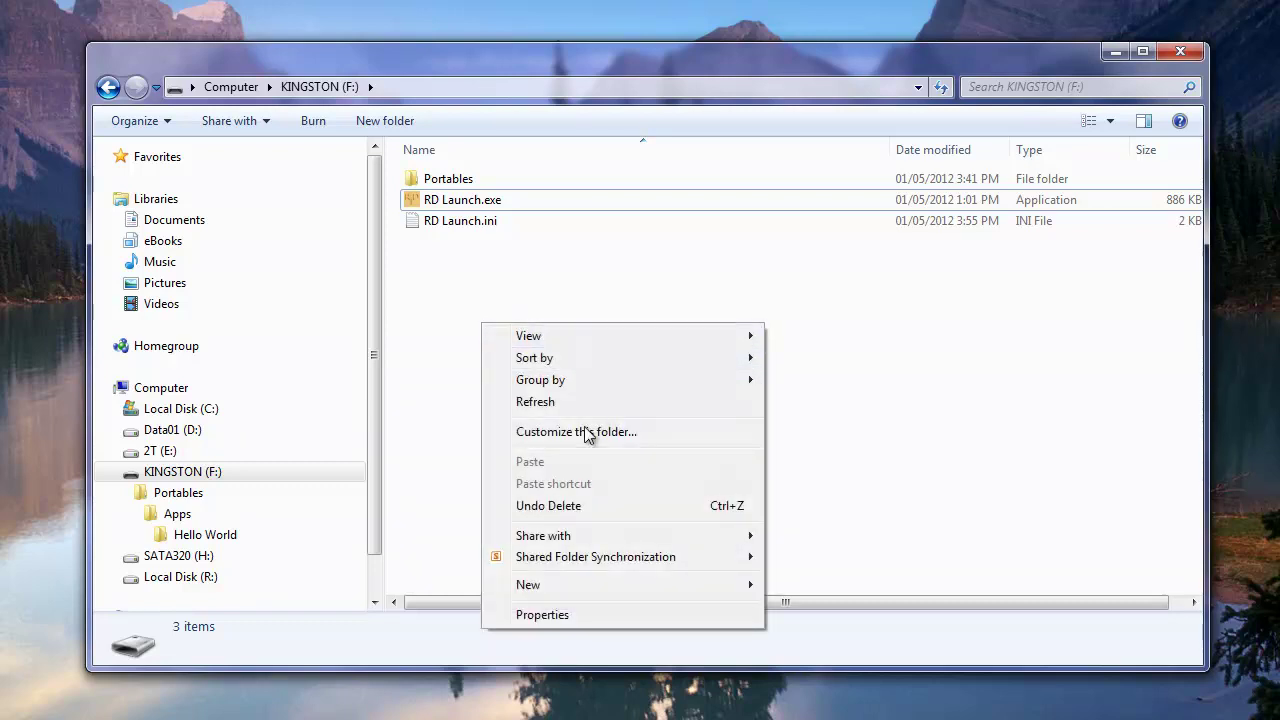
{"action": "mouse_move", "coordinate": [538, 595]}
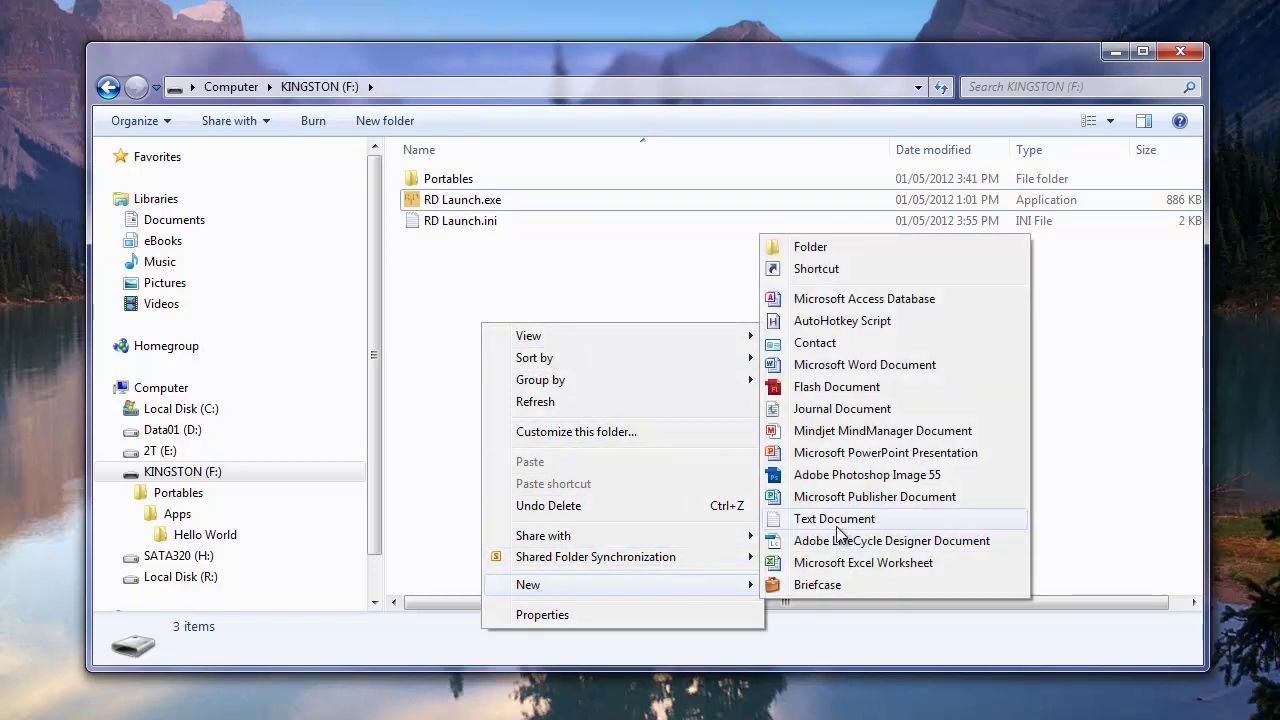
{"action": "left_click", "coordinate": [807, 249]}
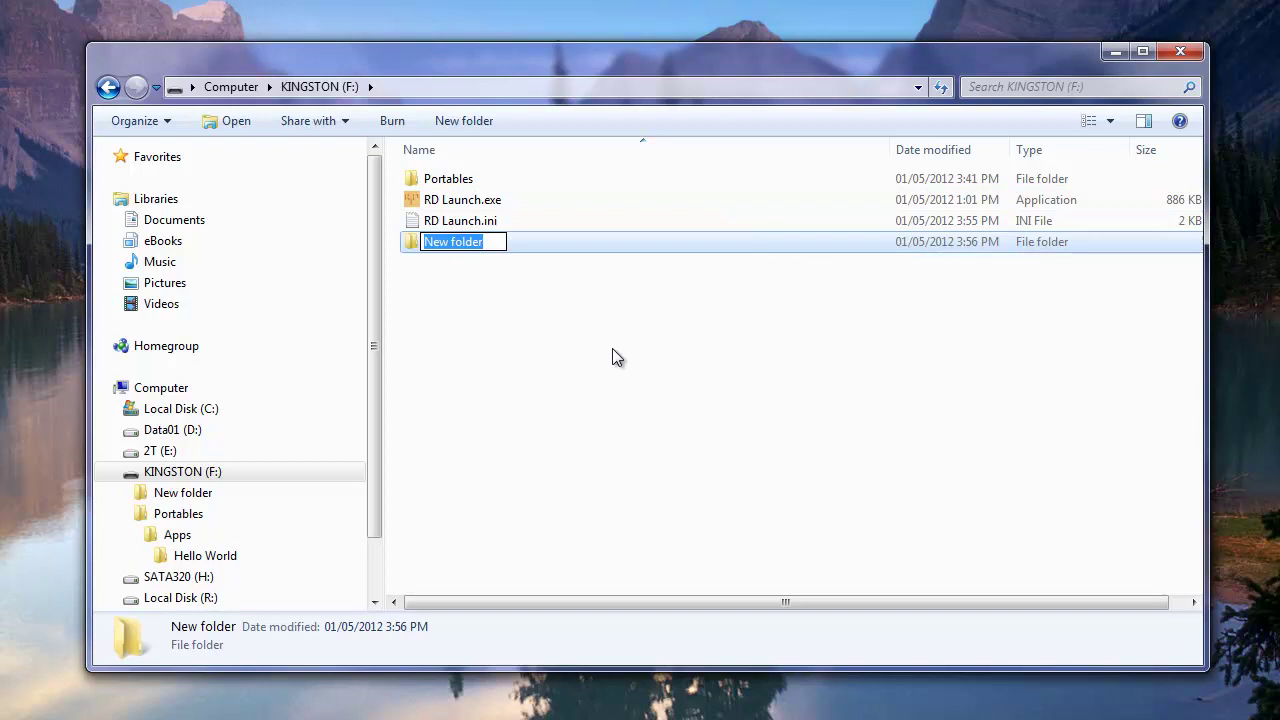
{"action": "type", "text": "Some other fol"}
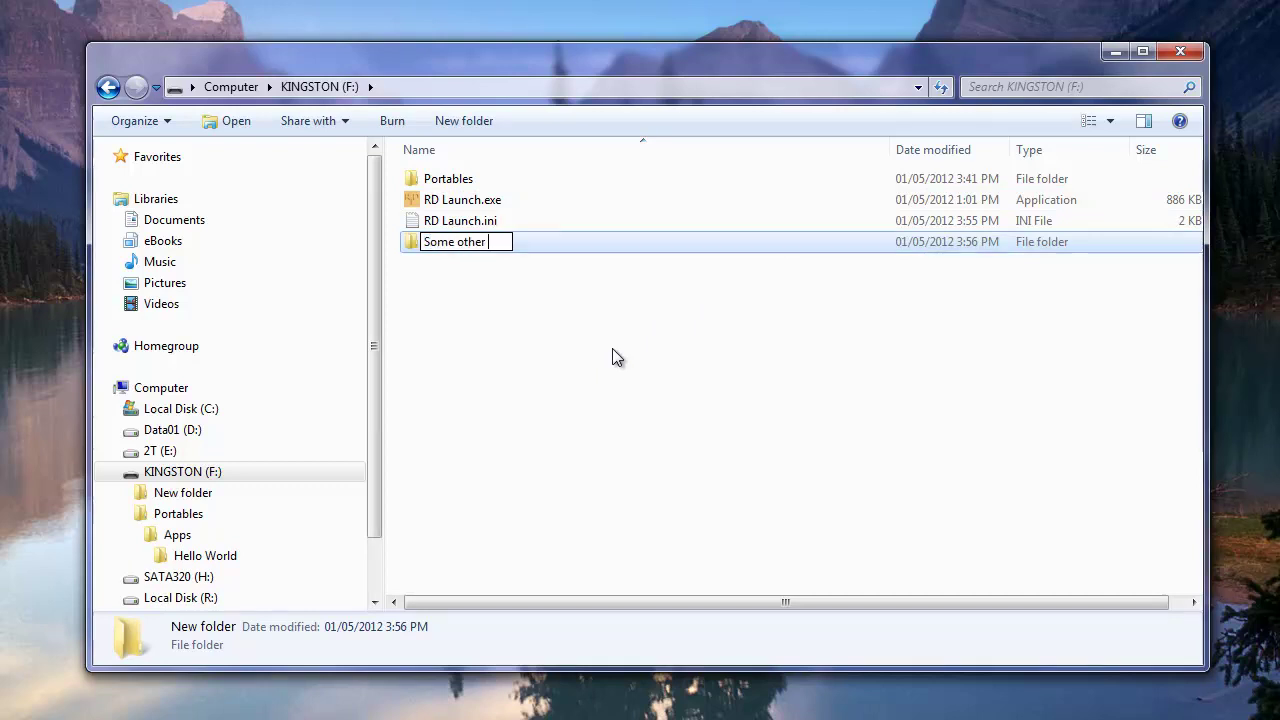
{"action": "type", "text": "der"}
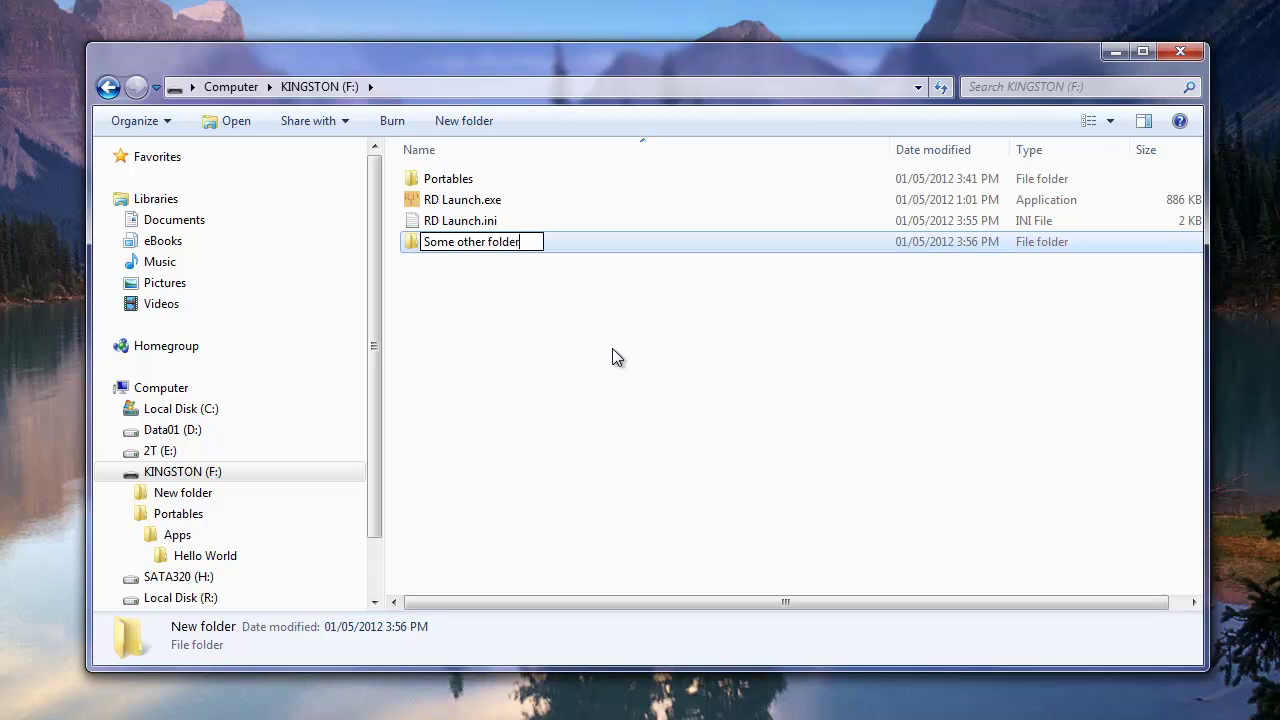
{"action": "key", "text": "Return"}
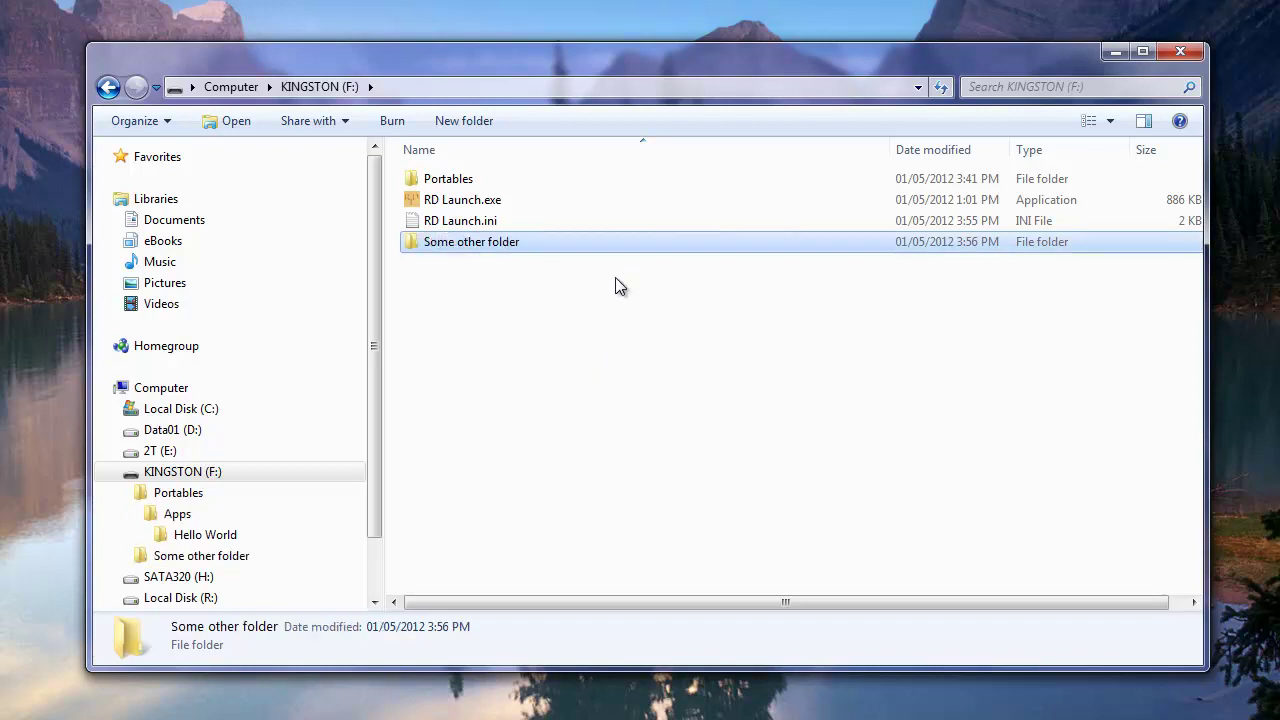
Step: Move the Portables folder, RD Launch.exe and RD Launch.ini into "Some other folder"
{"action": "left_click", "coordinate": [448, 180]}
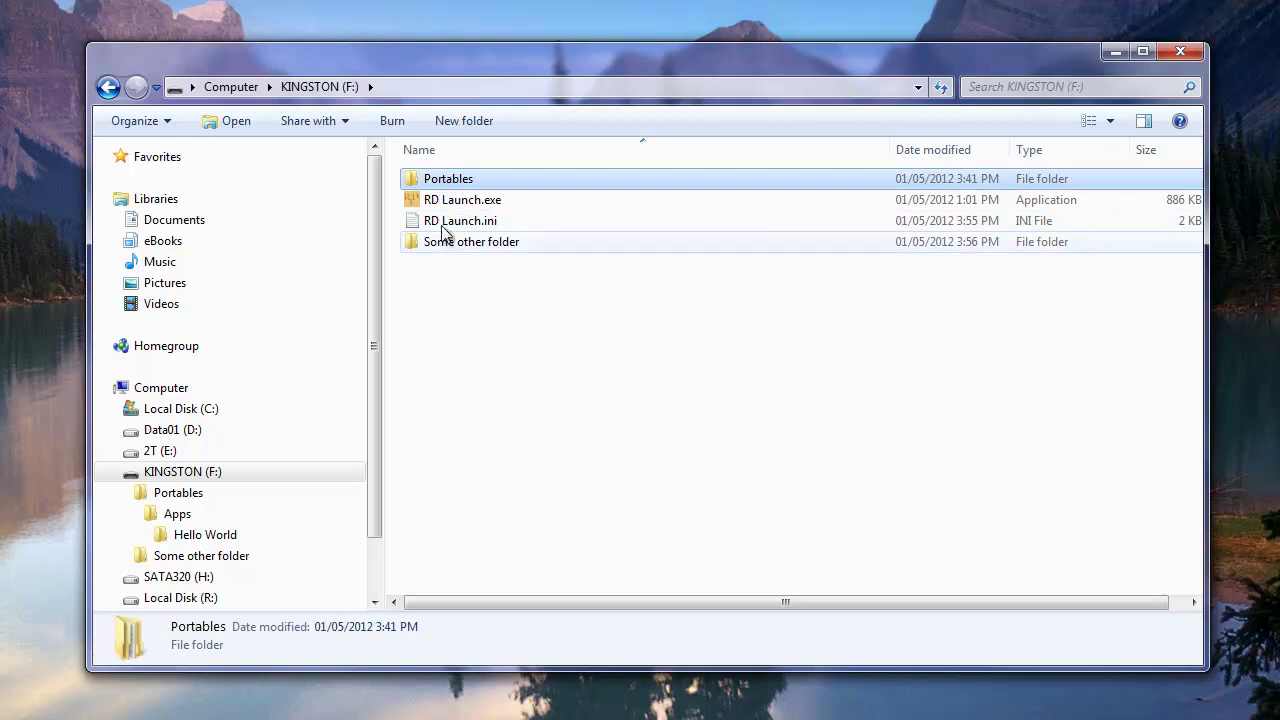
{"action": "left_click", "coordinate": [446, 222], "text": "shift"}
{"action": "left_click_drag", "start_coordinate": [466, 188], "coordinate": [486, 246]}
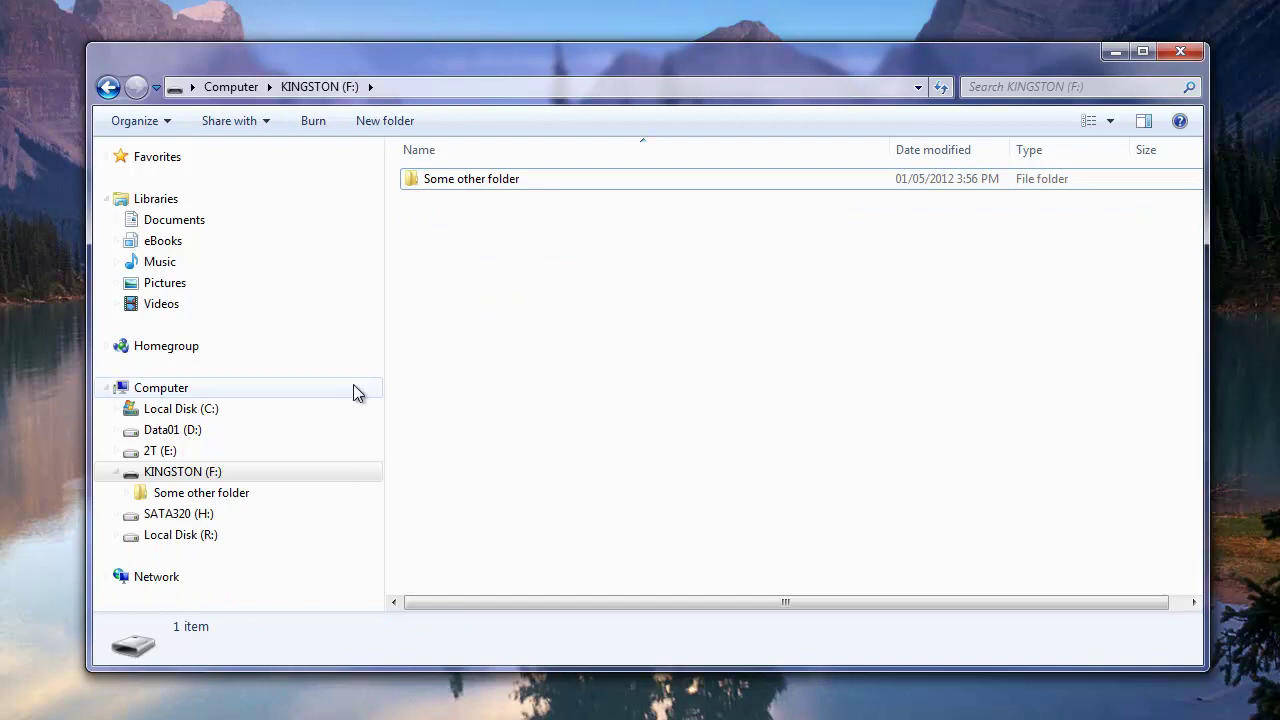
Step: Open "Some other folder" and run RD Launch.exe from its new location to test the relative path
{"action": "left_click", "coordinate": [248, 493]}
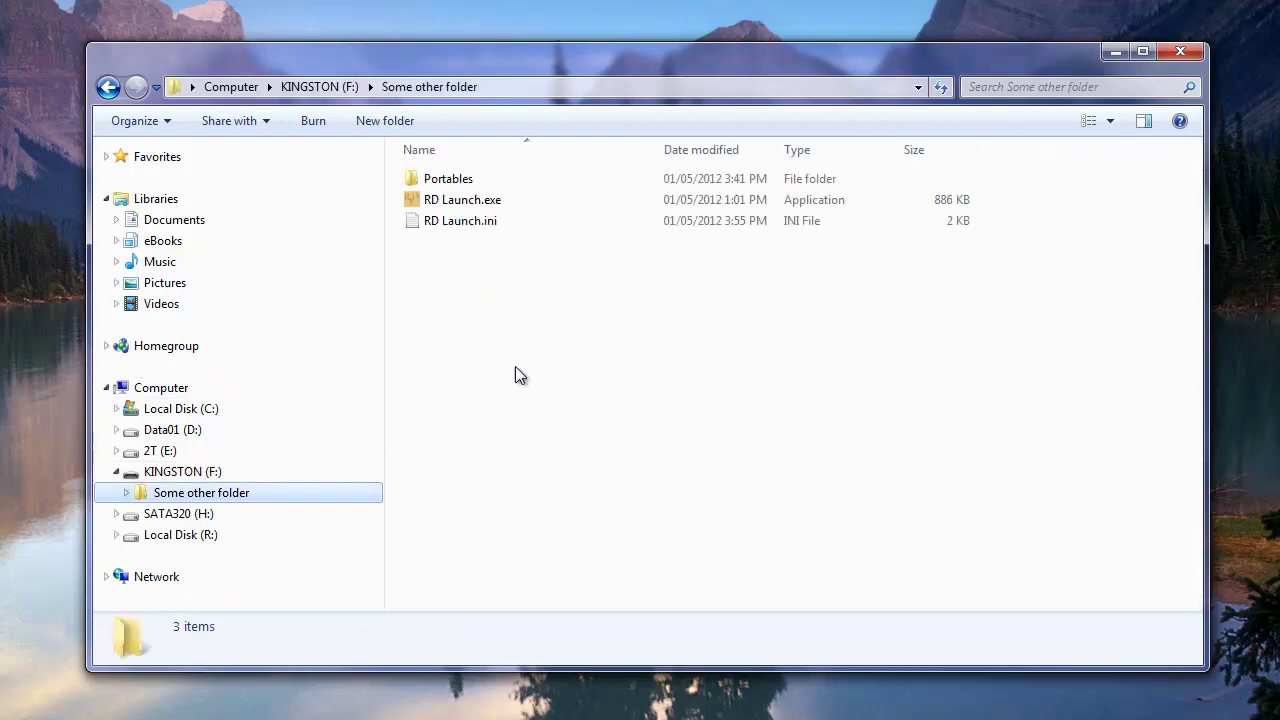
{"action": "left_click", "coordinate": [463, 205]}
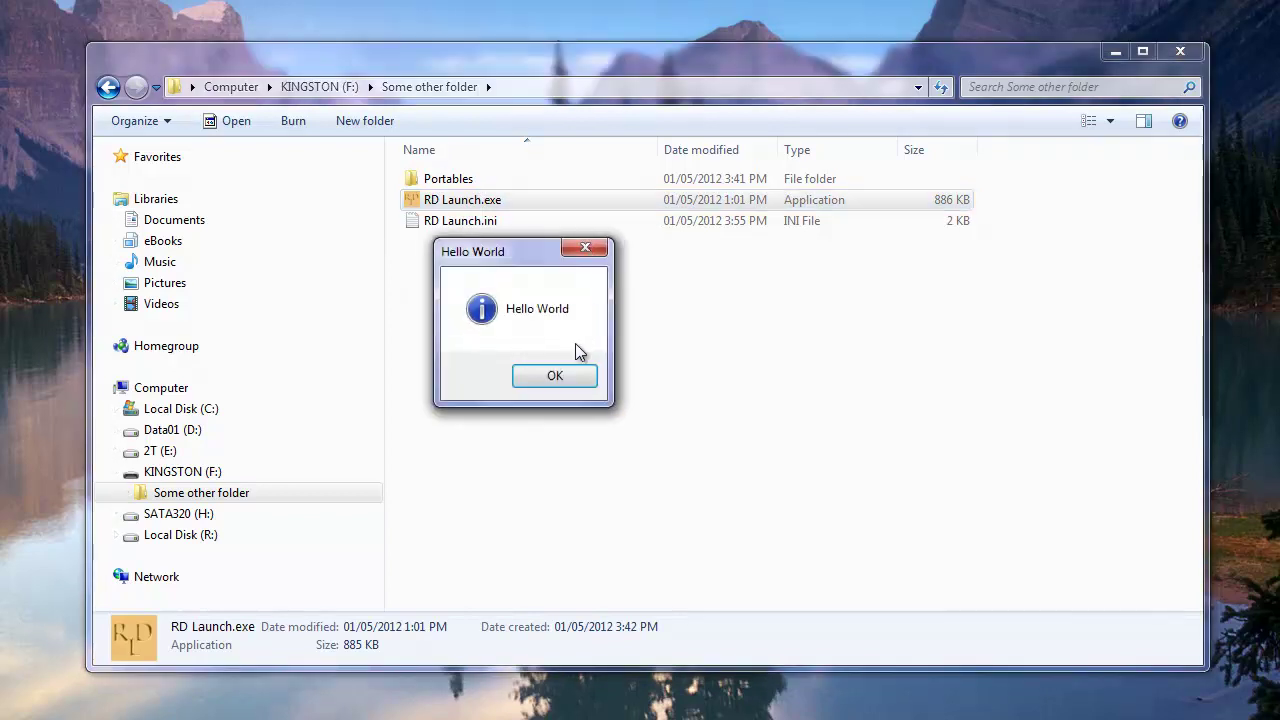
Step: Dismiss the Hello World message and copy "Some other folder" from the KINGSTON drive to the SATA320 (H:) drive
{"action": "left_click", "coordinate": [556, 377]}
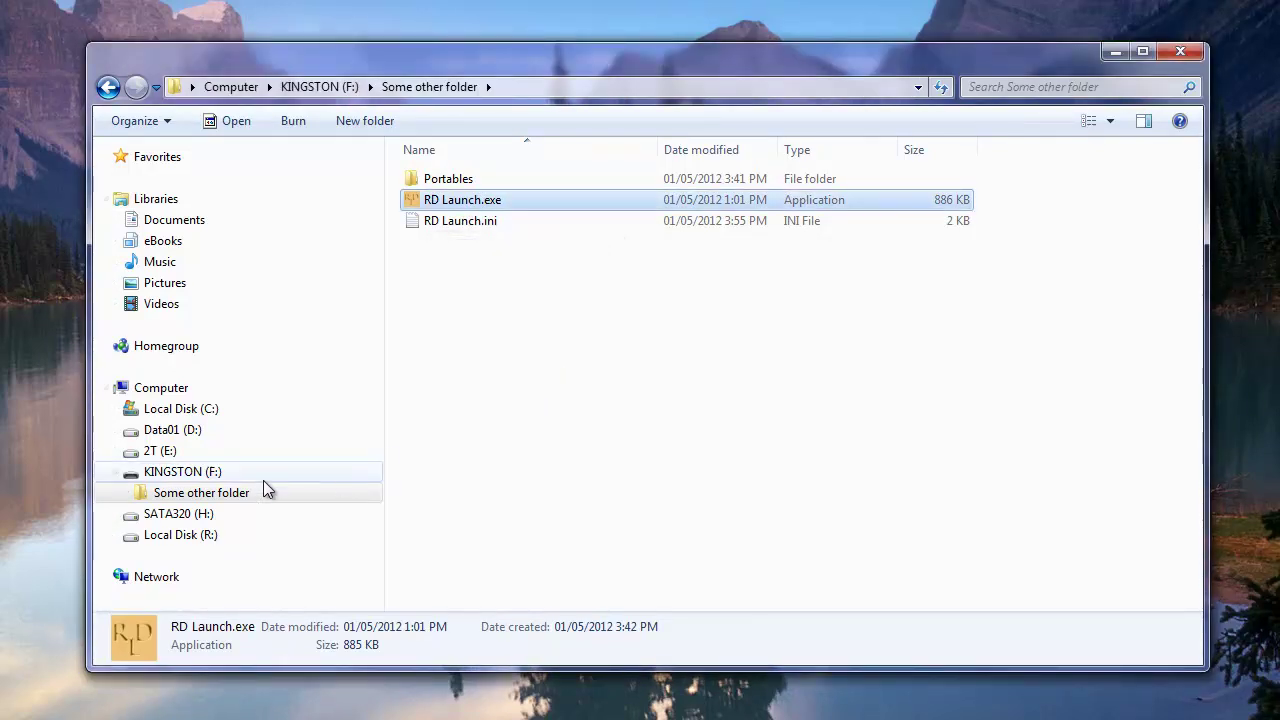
{"action": "left_click", "coordinate": [178, 472]}
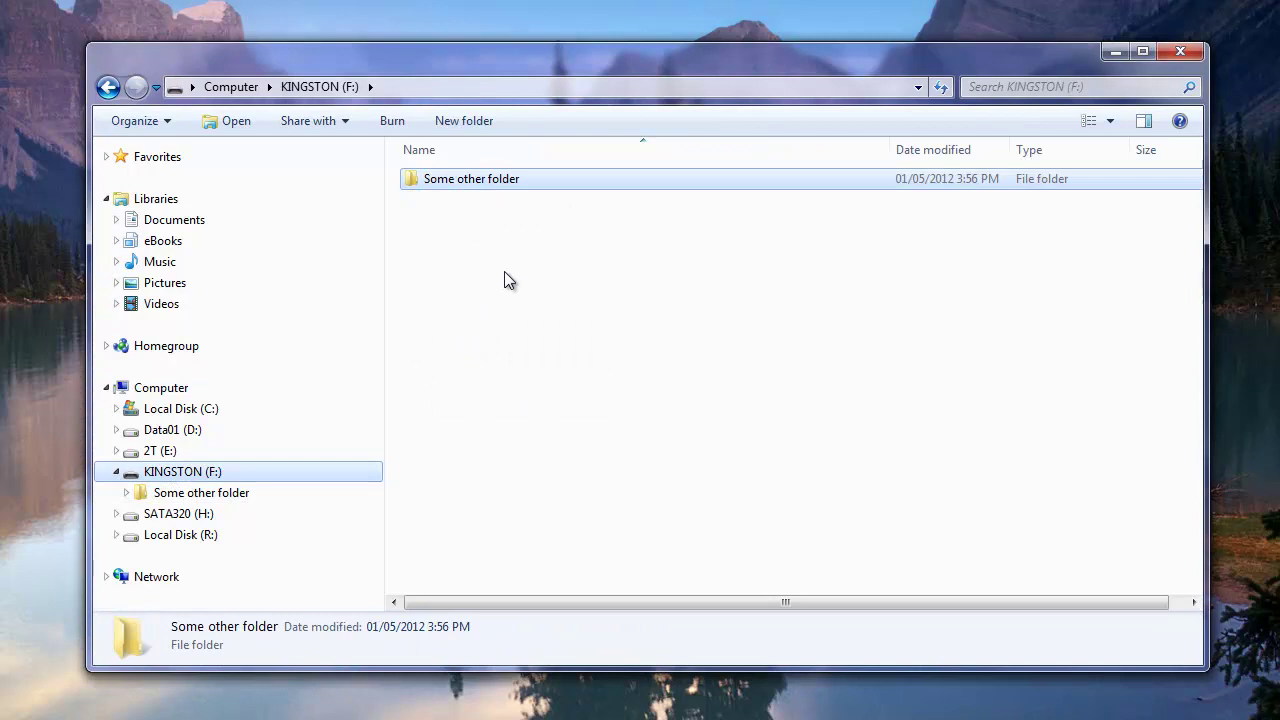
{"action": "left_click", "coordinate": [233, 500]}
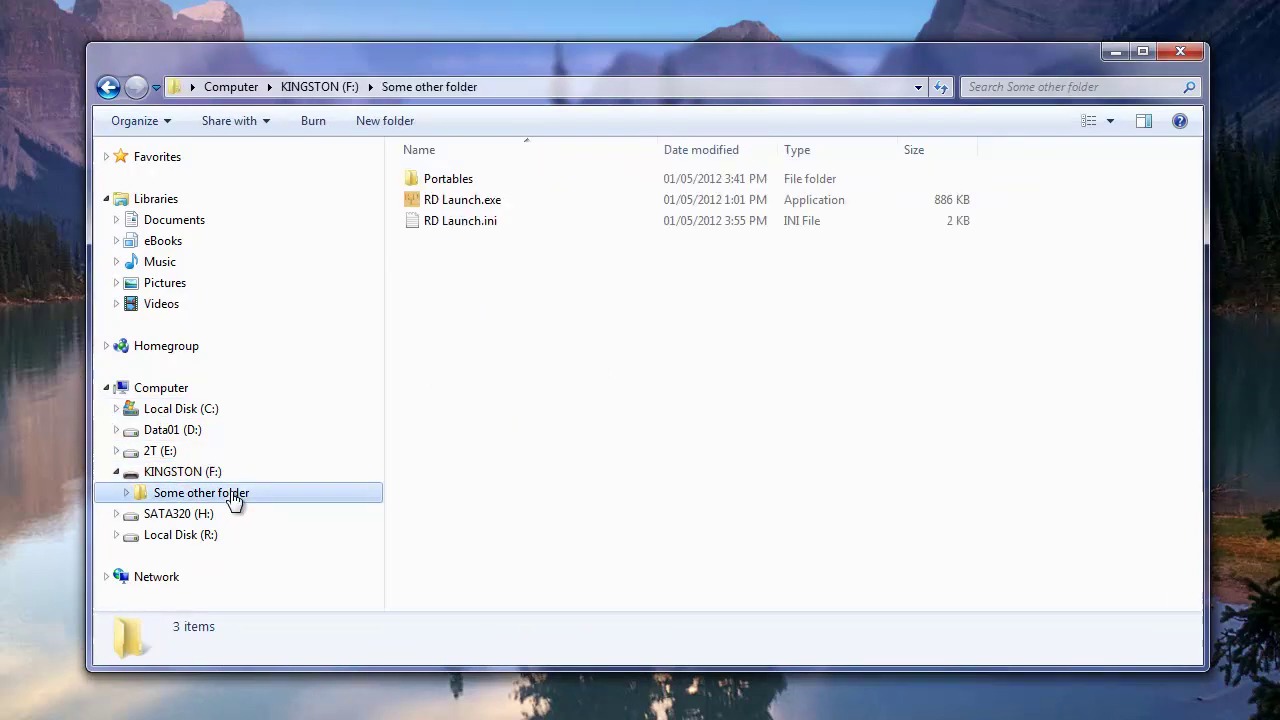
{"action": "left_click_drag", "start_coordinate": [233, 500], "coordinate": [435, 461]}
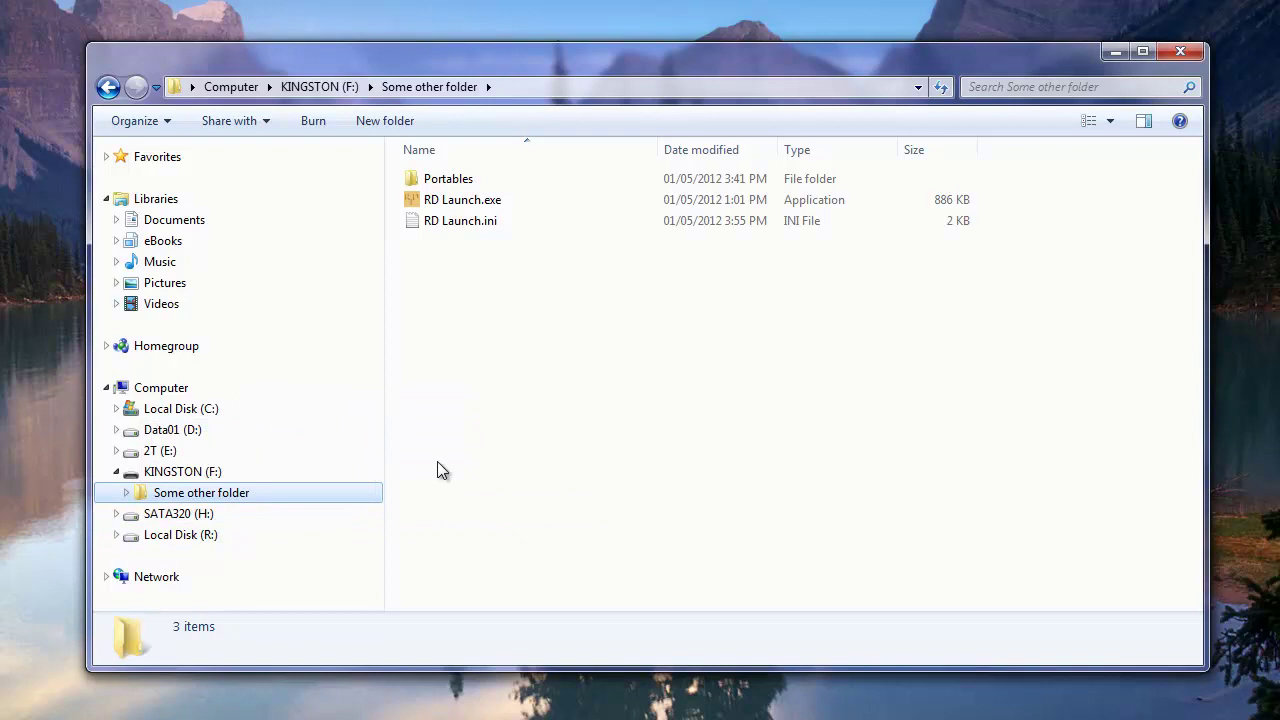
Step: Test RD Launch.exe from "Some other folder" on the SATA320 (H:) drive, and dismiss the Hello World message
{"action": "left_click", "coordinate": [205, 515]}
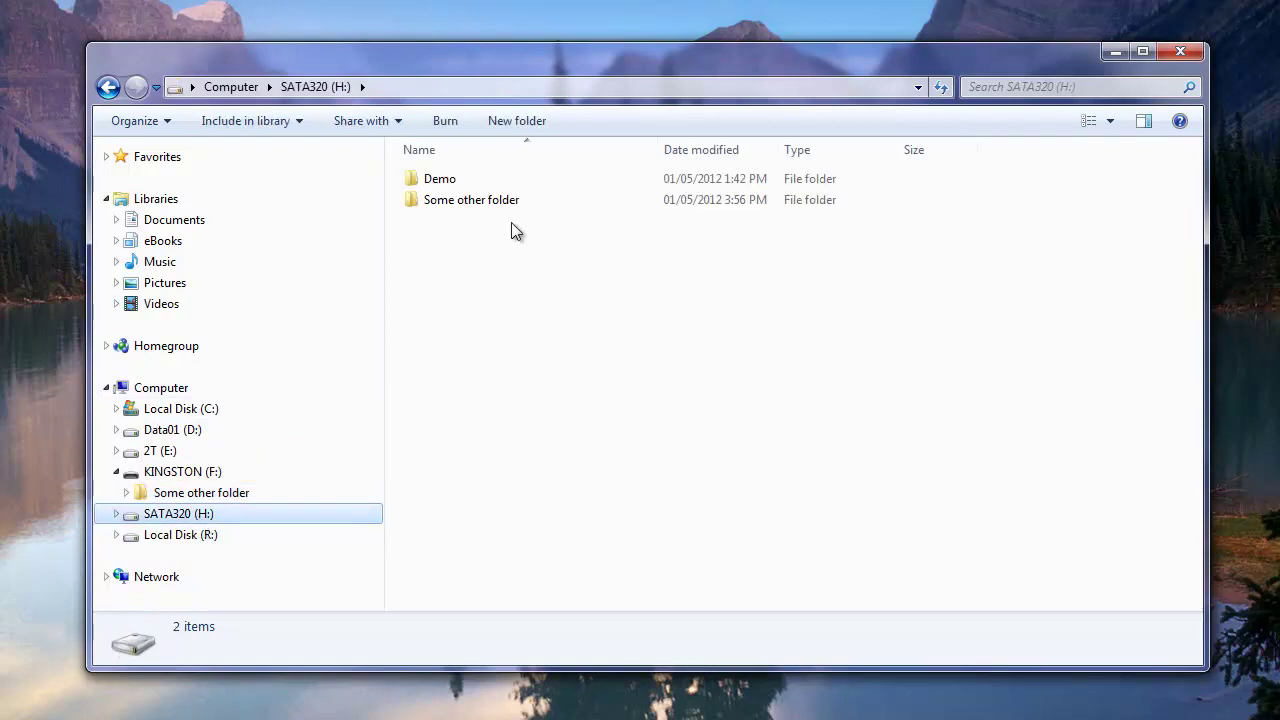
{"action": "double_click", "coordinate": [495, 199]}
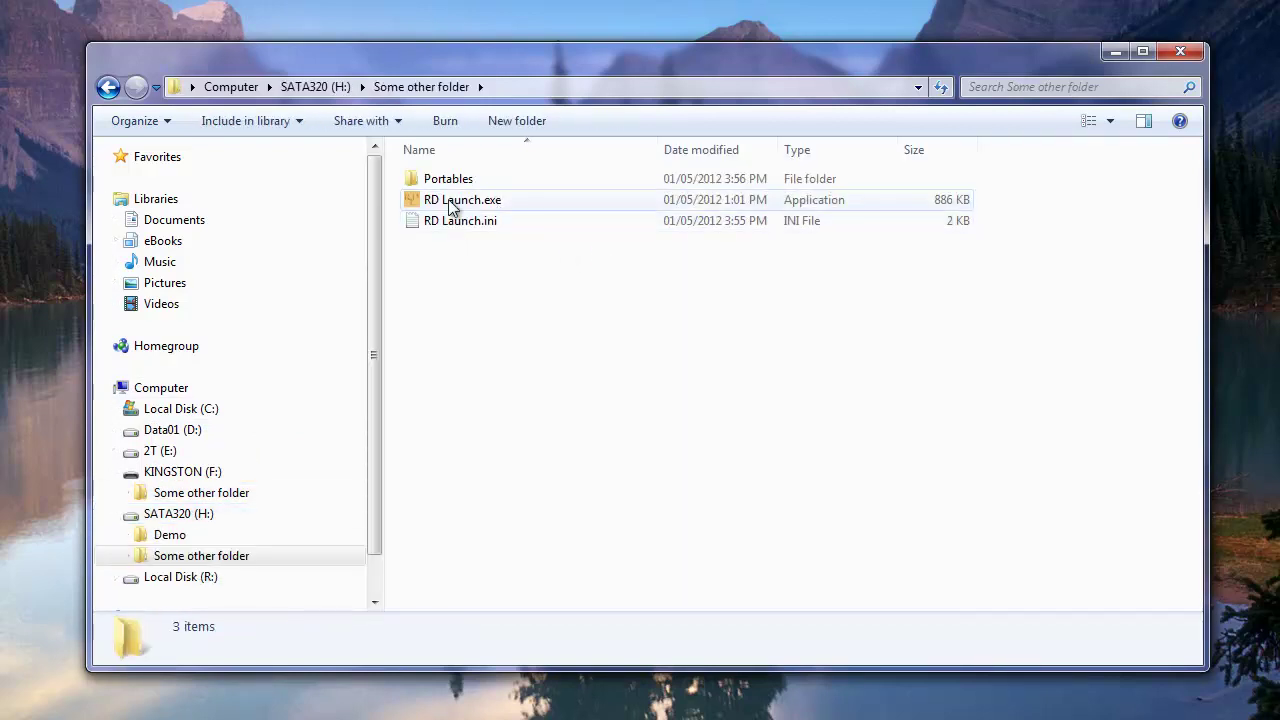
{"action": "double_click", "coordinate": [449, 202]}
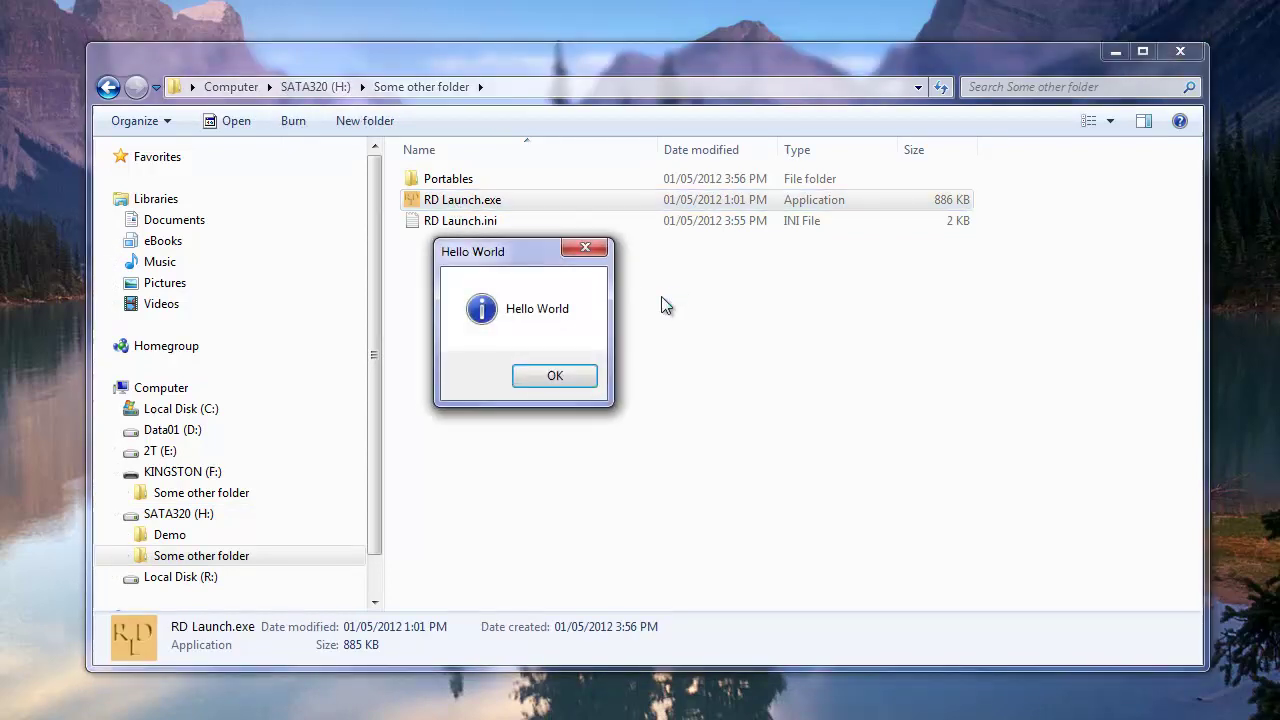
{"action": "left_click", "coordinate": [570, 379]}
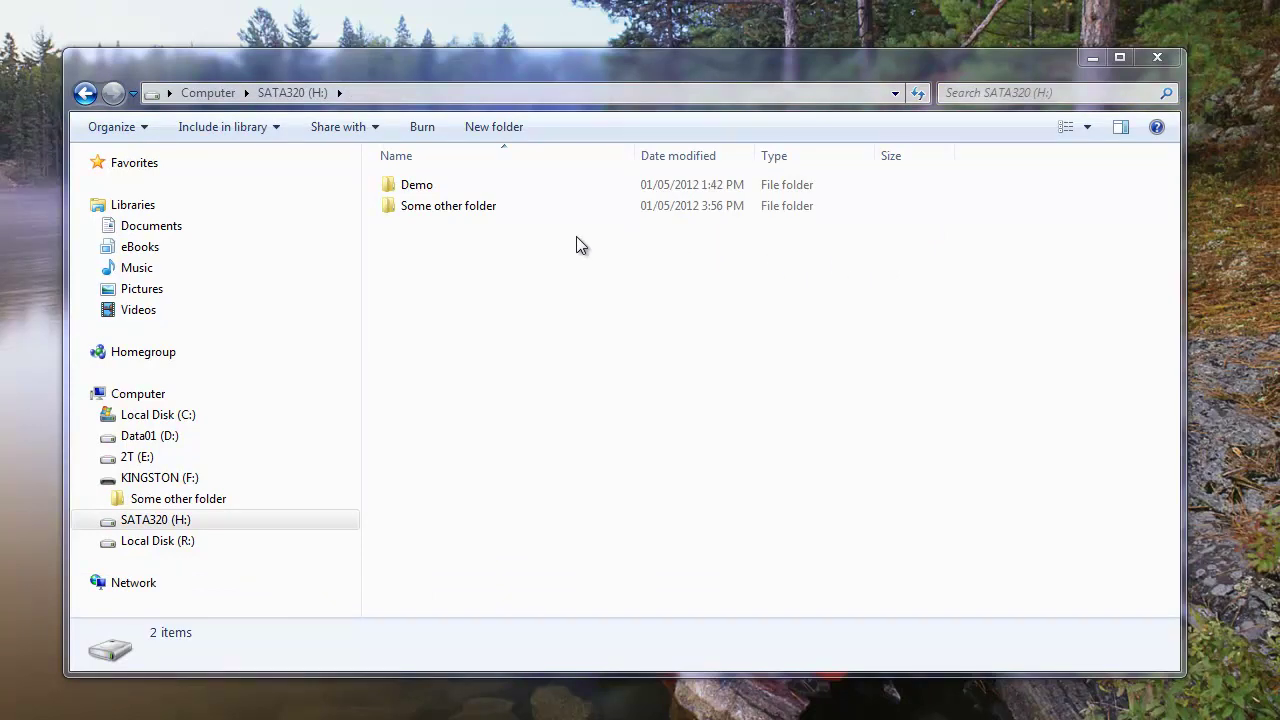
Step: Rename RD Launch.exe in "Some other folder" on the SATA320 drive as Start.exe
{"action": "double_click", "coordinate": [492, 218]}
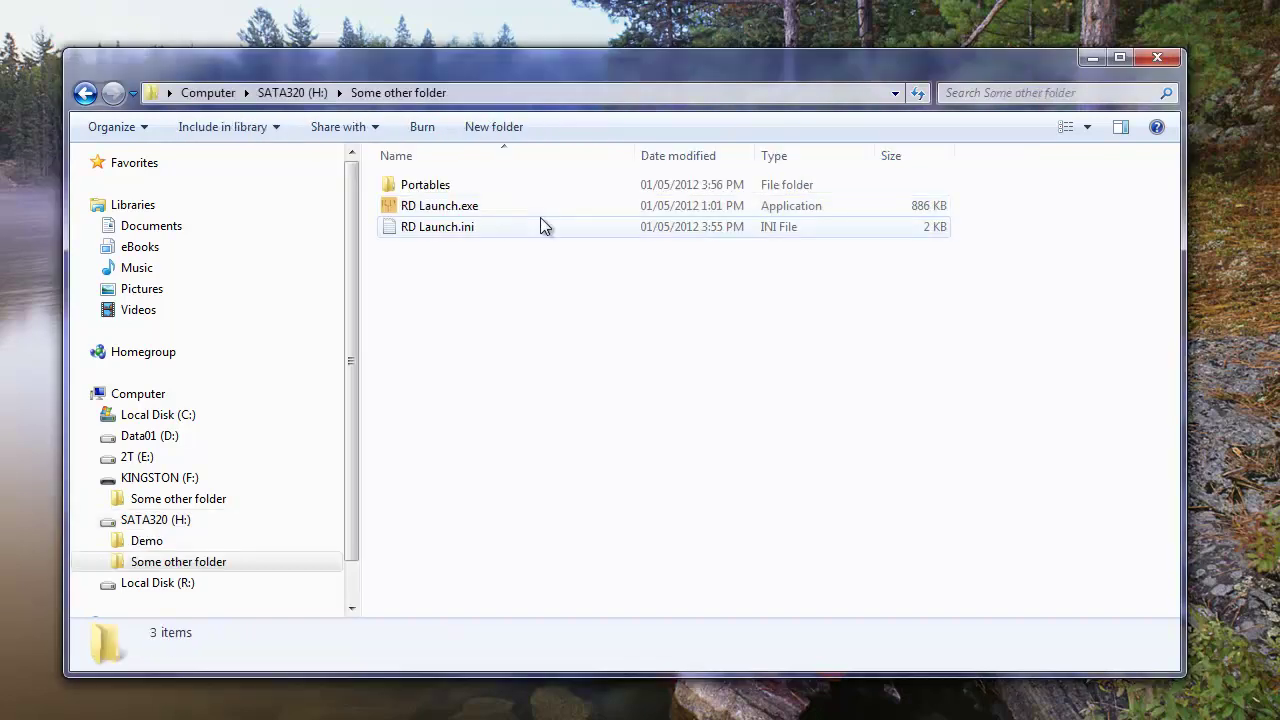
{"action": "left_click", "coordinate": [432, 212]}
{"action": "left_click", "coordinate": [430, 212]}
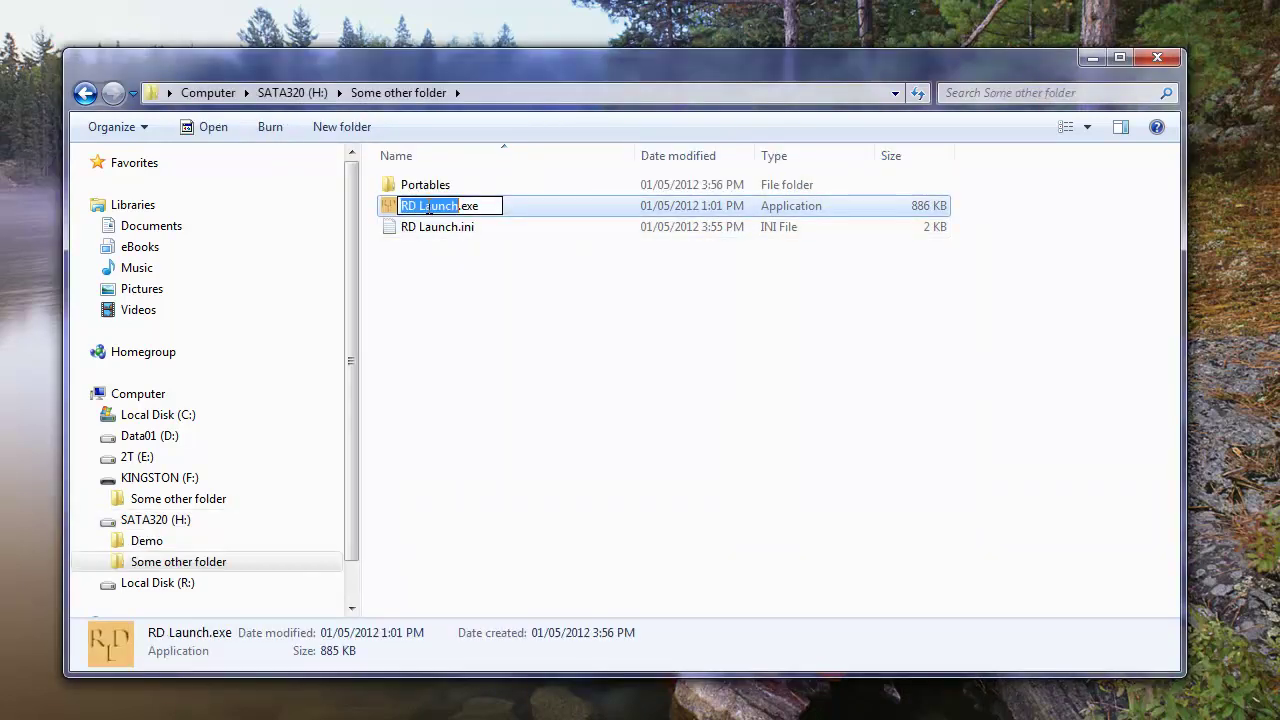
{"action": "type", "text": "Start"}
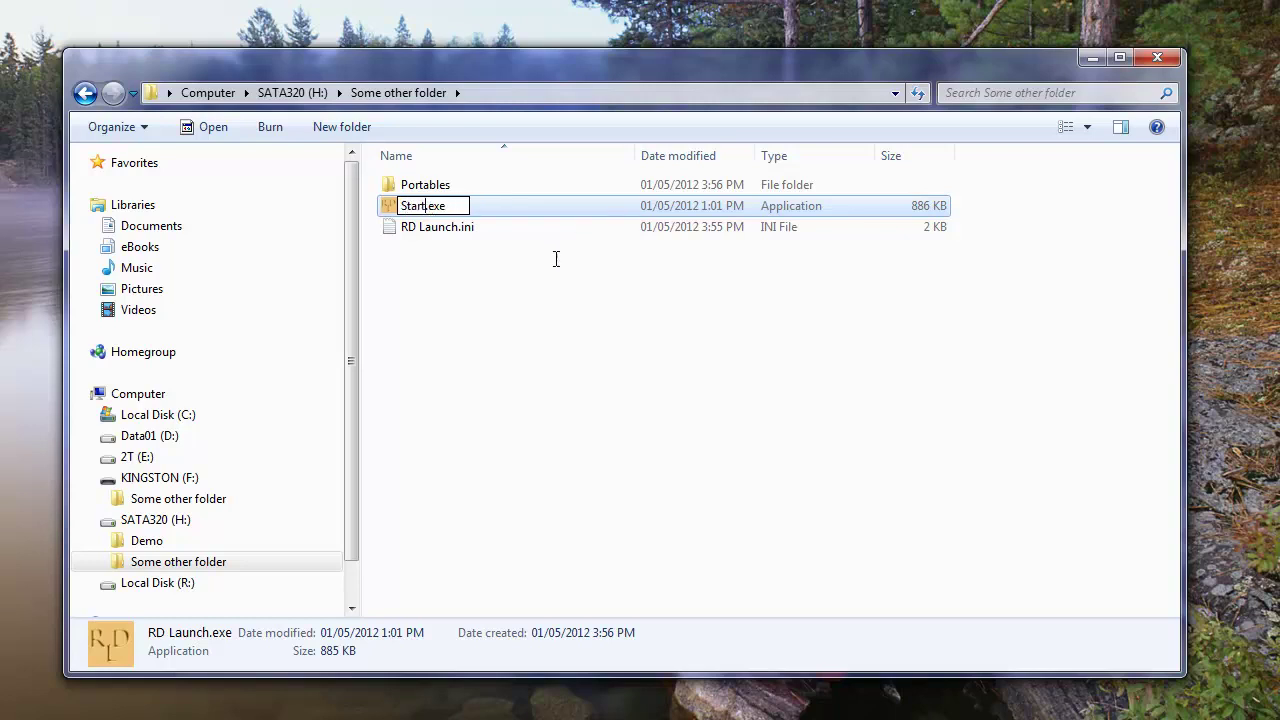
{"action": "key", "text": "Return"}
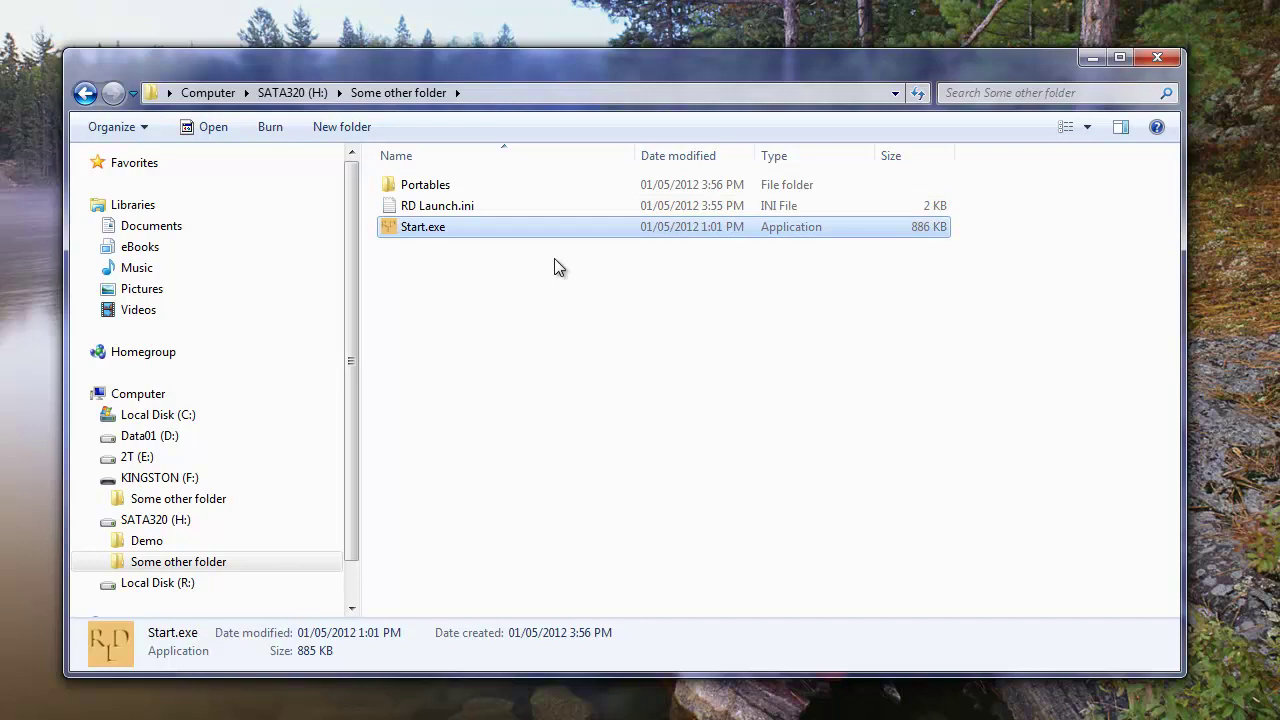
Step: Rename RD Launch.ini as Start.ini to match the renamed executable
{"action": "left_click", "coordinate": [443, 215]}
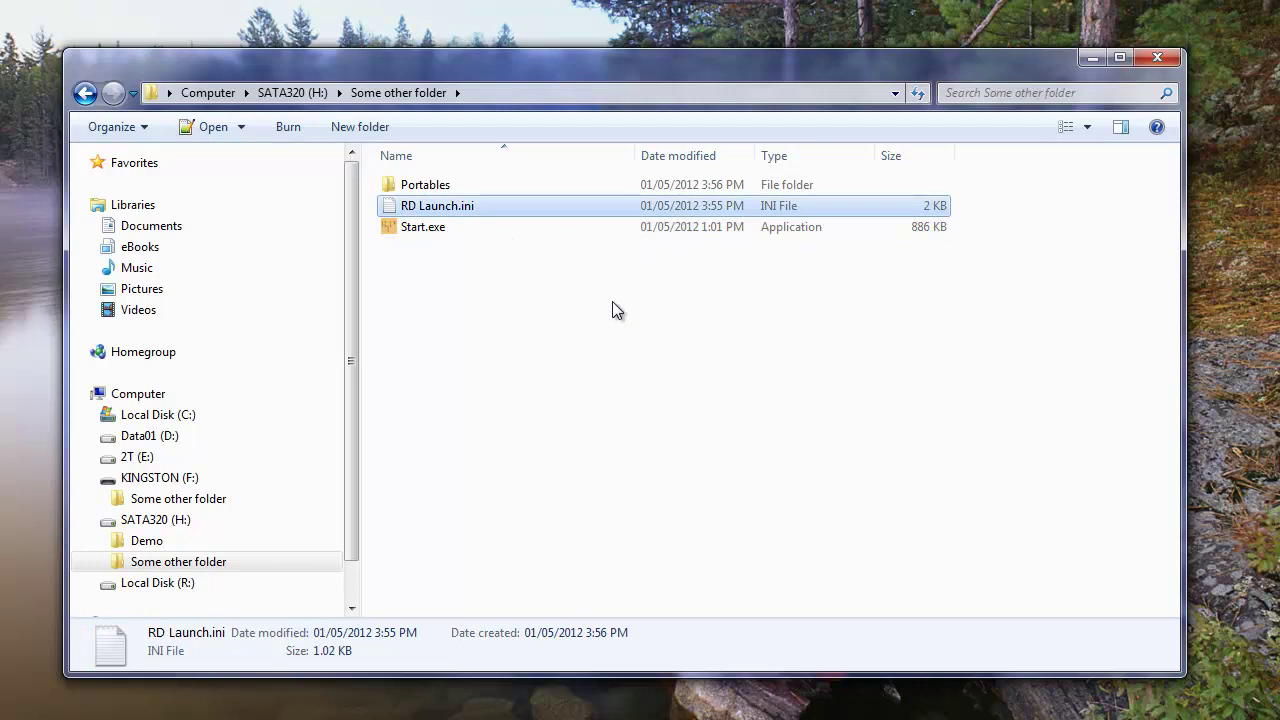
{"action": "key", "text": "F2"}
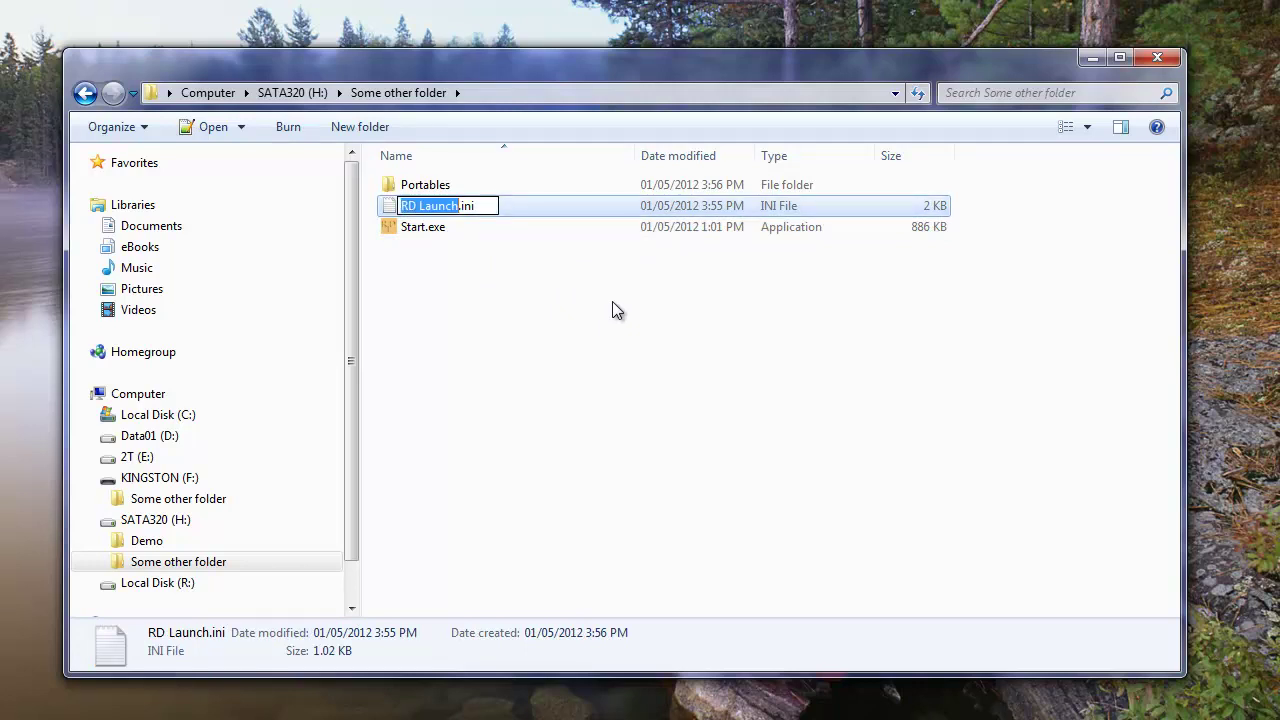
{"action": "type", "text": "Start"}
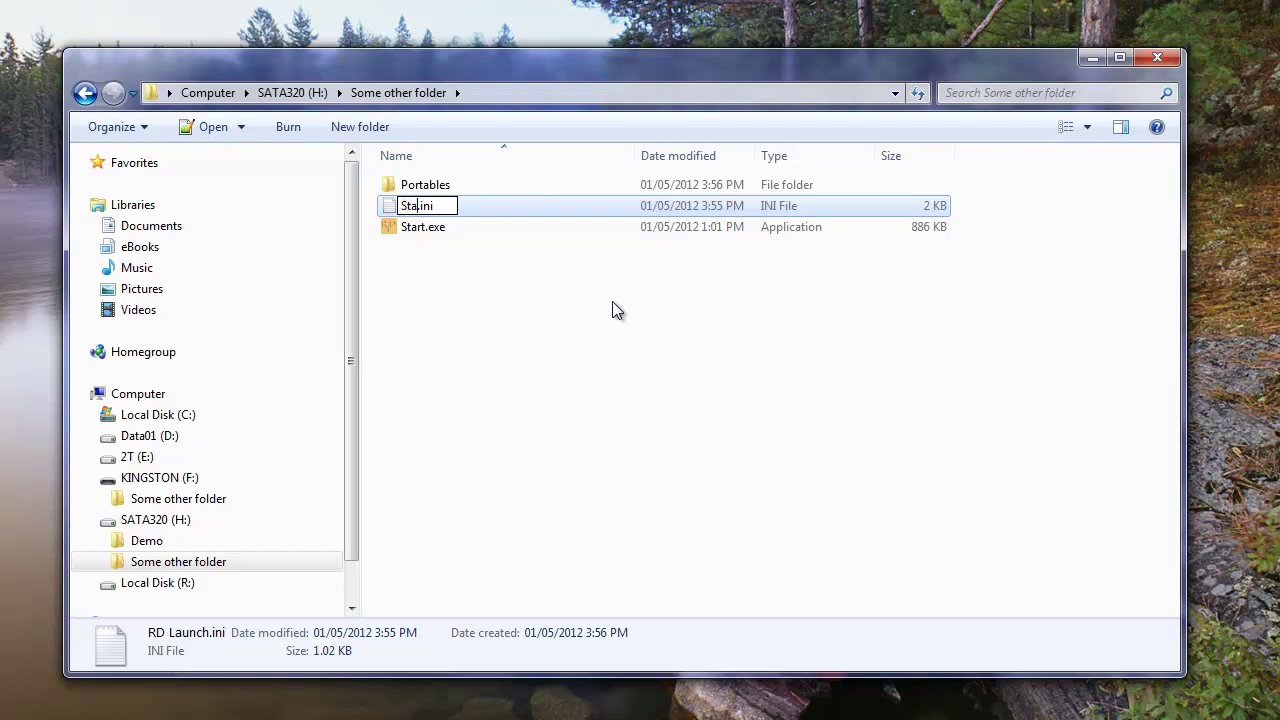
{"action": "key", "text": "Return"}
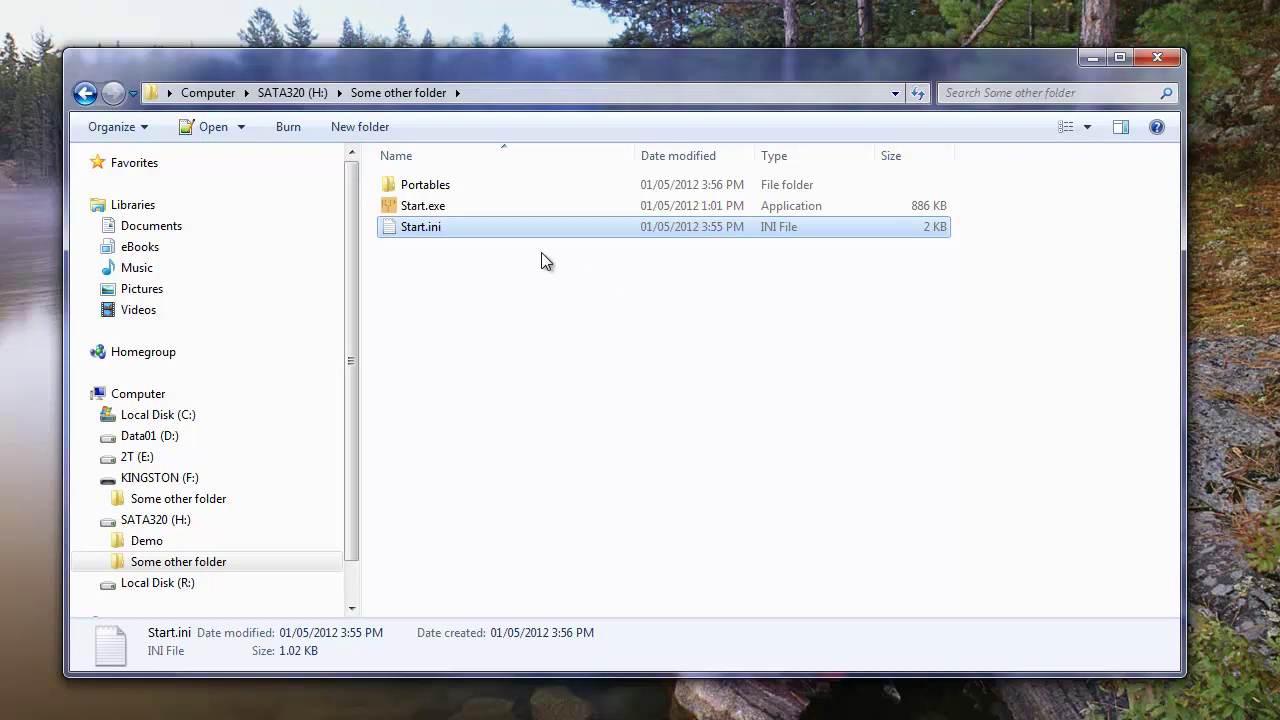
Step: Run Start.exe to test the renamed launcher, and dismiss the Hello World message
{"action": "left_click", "coordinate": [423, 208]}
{"action": "key", "text": "Return"}
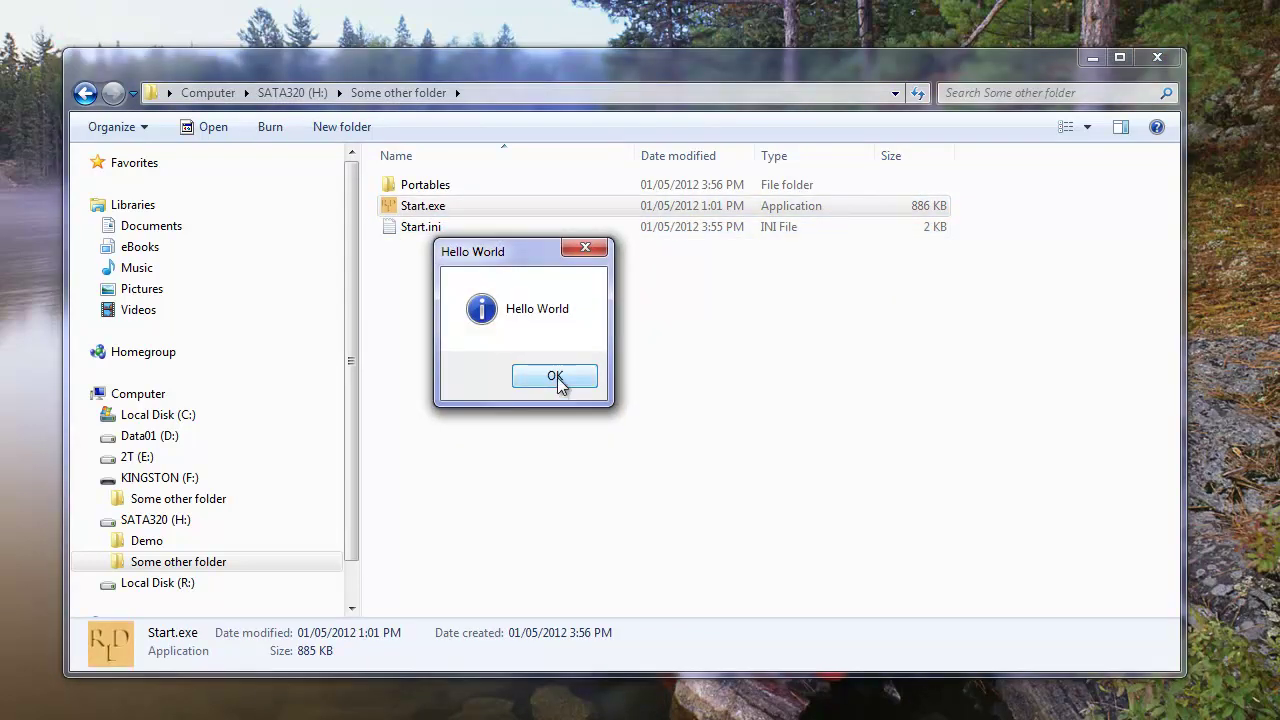
{"action": "left_click", "coordinate": [556, 378]}
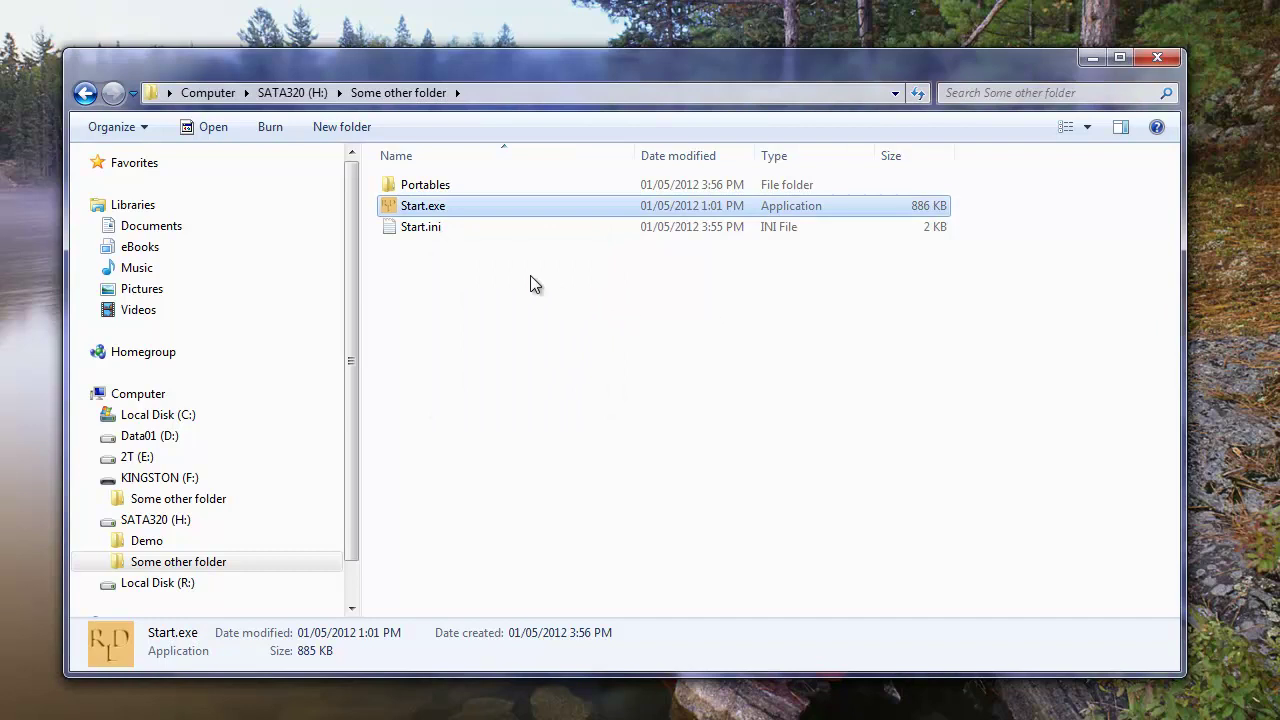
Step: Set the Hidden attribute on Start.ini in its file properties
{"action": "right_click", "coordinate": [432, 231]}
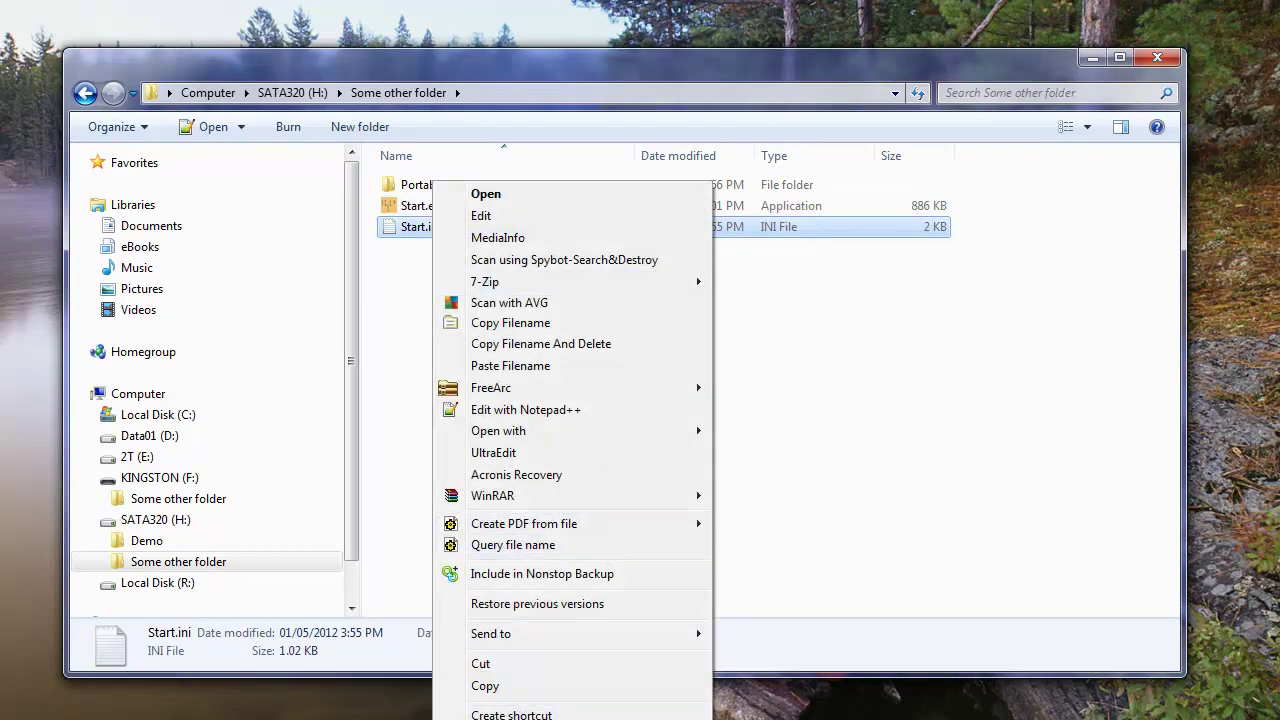
{"action": "left_click", "coordinate": [505, 719]}
{"action": "left_click_drag", "start_coordinate": [695, 239], "coordinate": [700, 160]}
{"action": "left_click", "coordinate": [655, 530]}
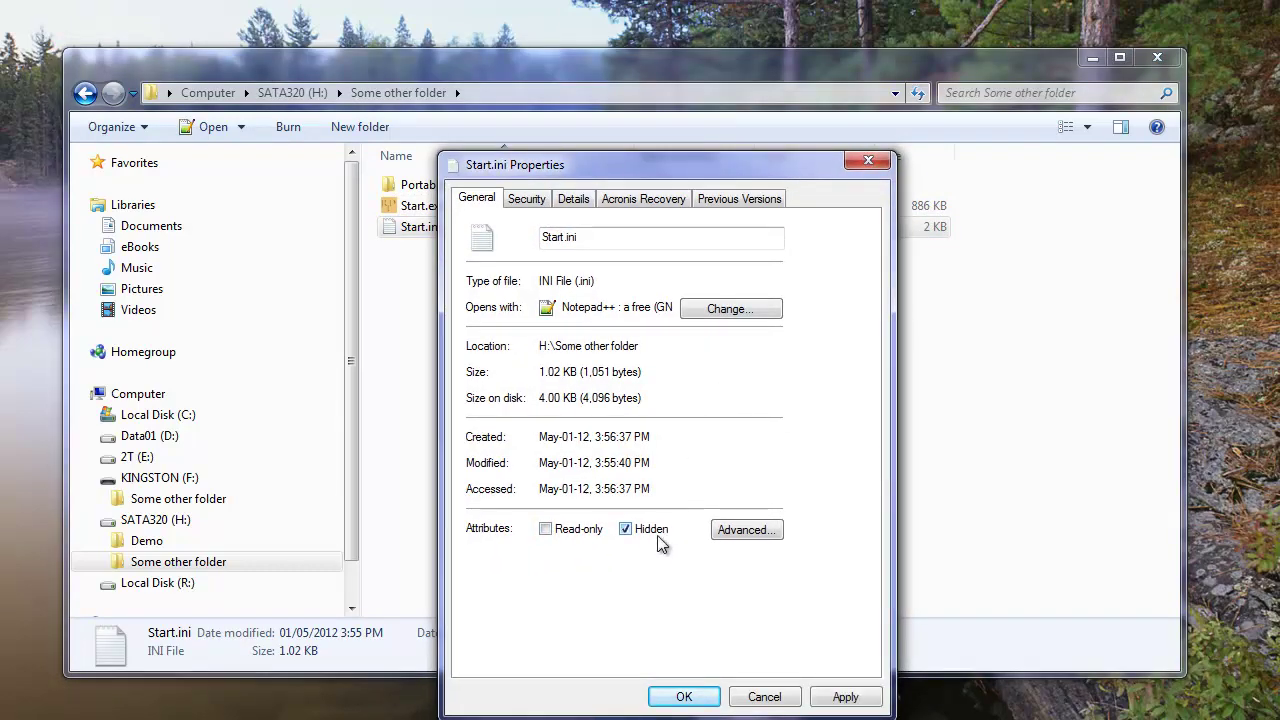
{"action": "left_click", "coordinate": [684, 697]}
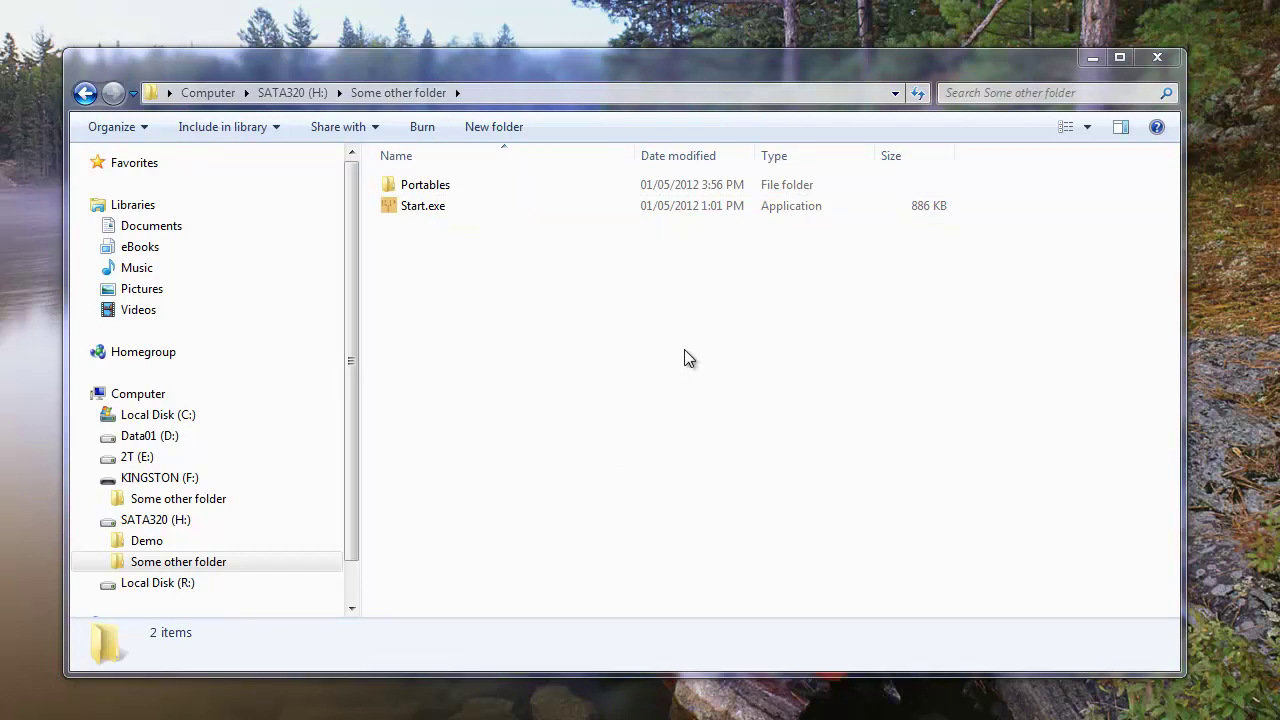
Step: Change the folder options to show hidden files, folders, and drives
{"action": "left_click", "coordinate": [549, 308]}
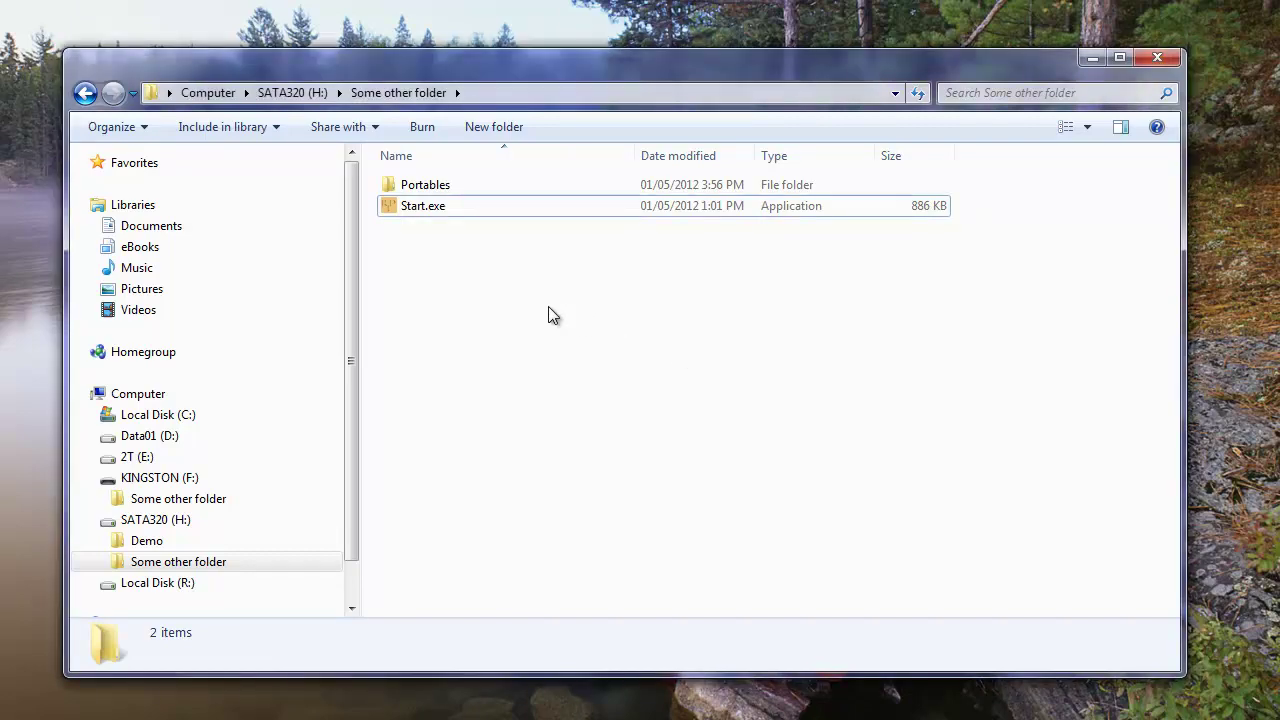
{"action": "key", "text": "alt"}
{"action": "left_click", "coordinate": [205, 122]}
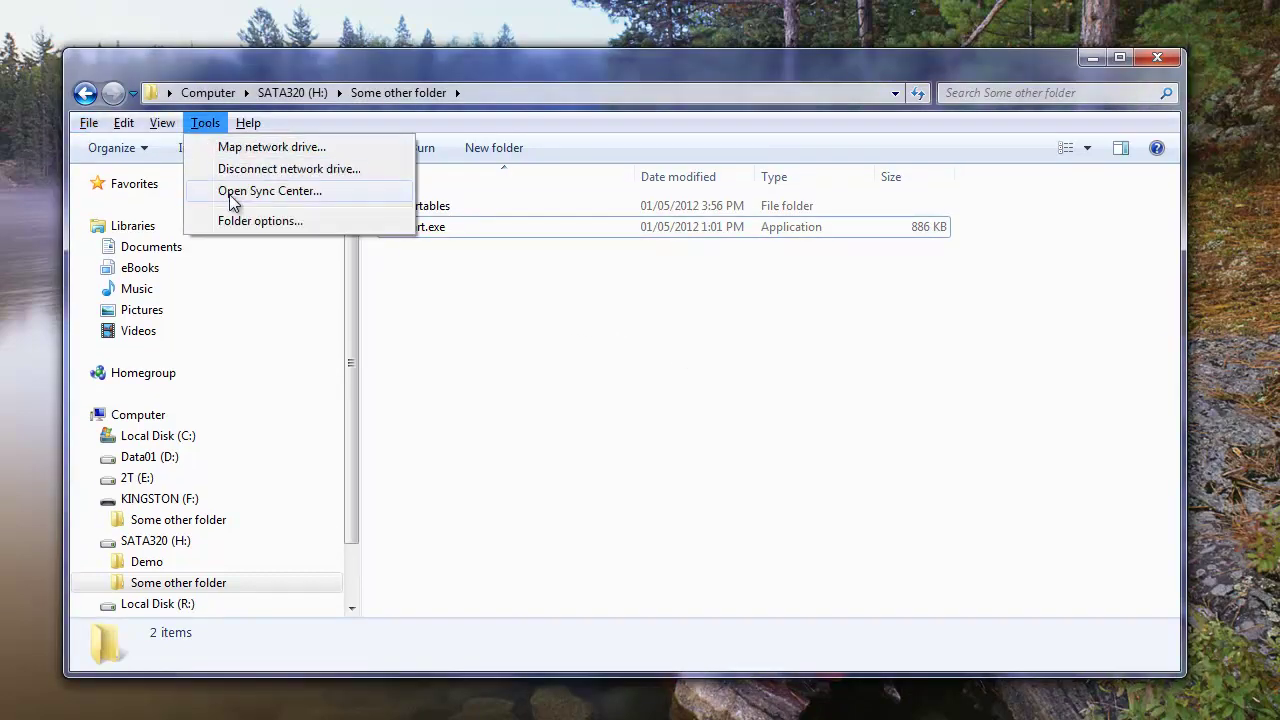
{"action": "left_click", "coordinate": [232, 218]}
{"action": "left_click", "coordinate": [170, 177]}
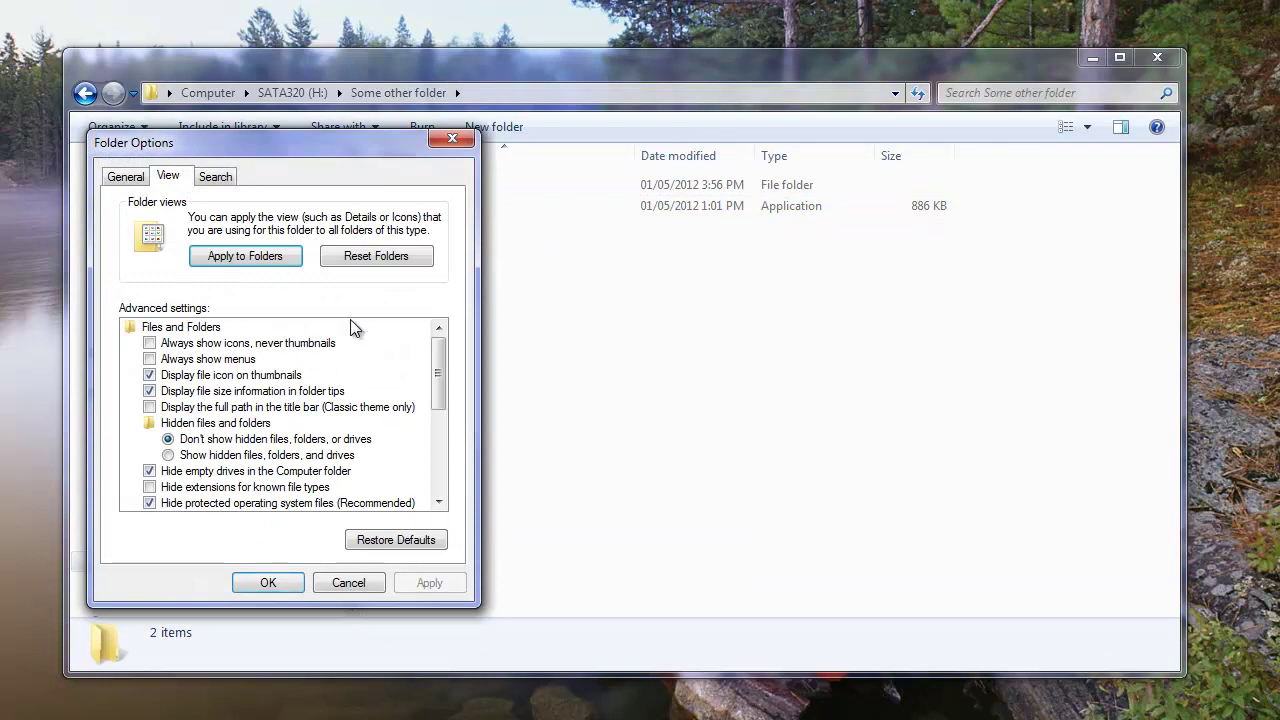
{"action": "left_click", "coordinate": [255, 458]}
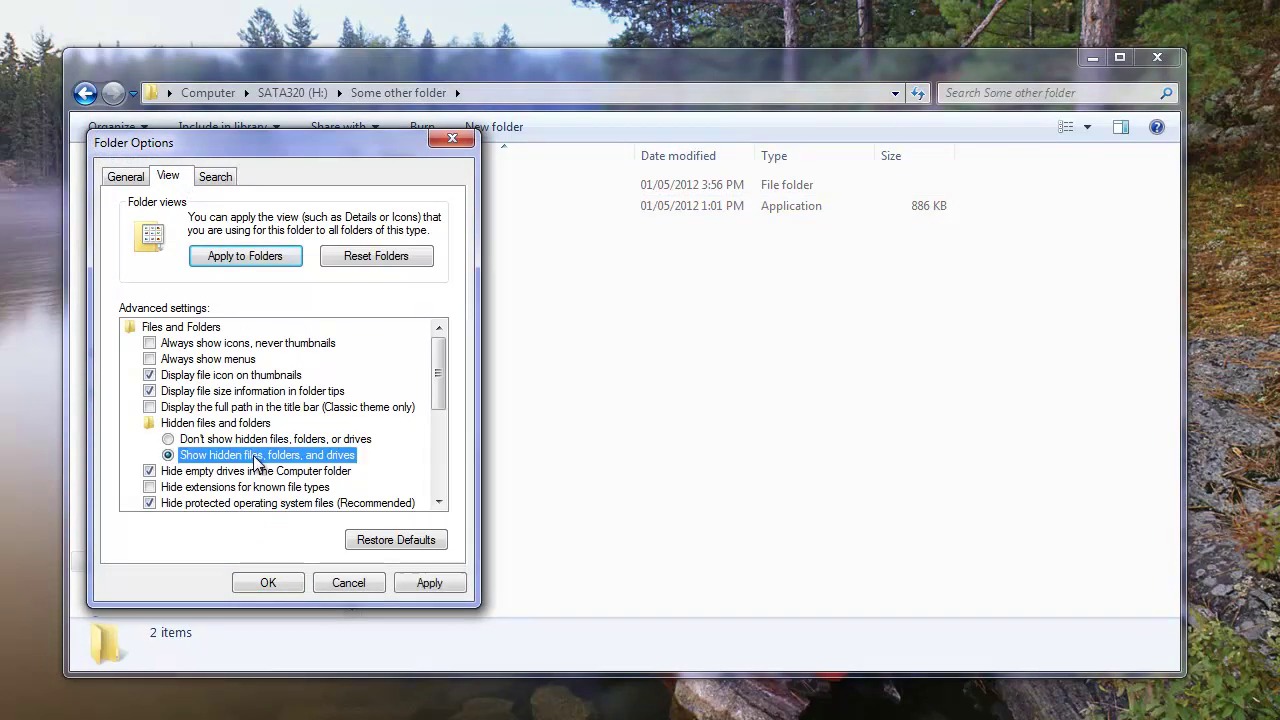
{"action": "left_click", "coordinate": [270, 583]}
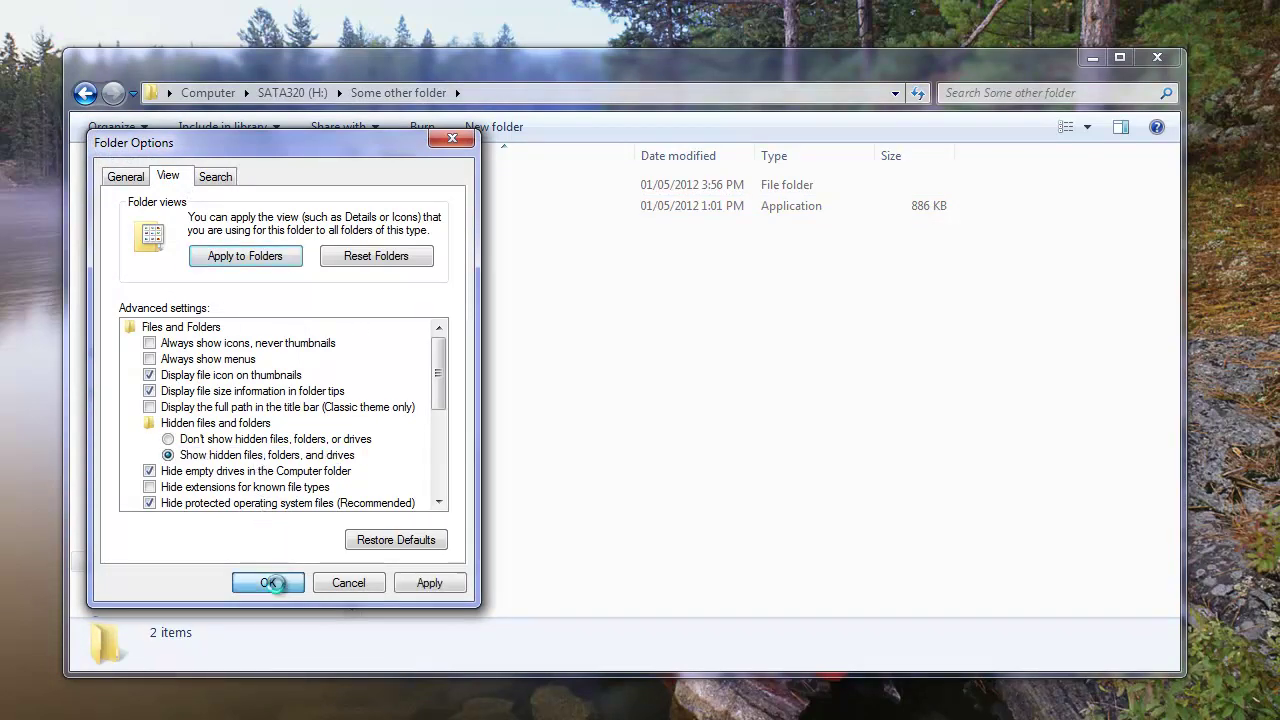
Step: Clear the Hidden attribute of Start.ini in its file properties
{"action": "left_click", "coordinate": [421, 233]}
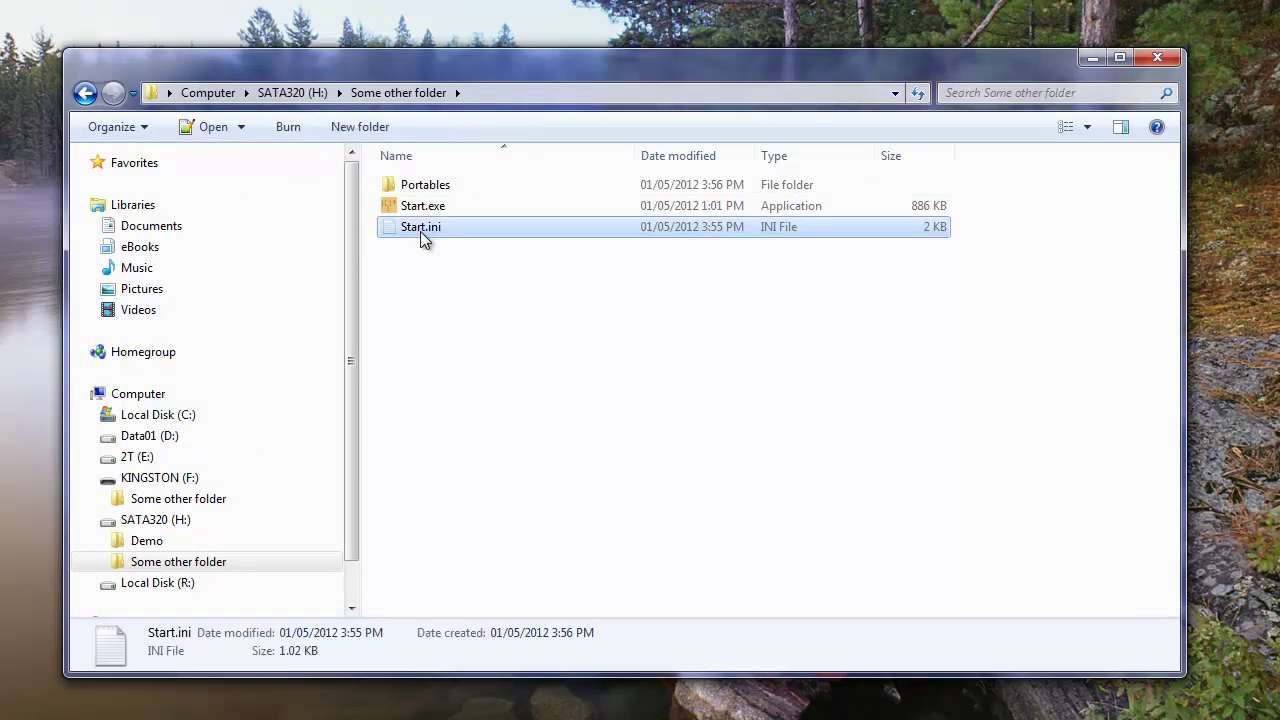
{"action": "right_click", "coordinate": [420, 231]}
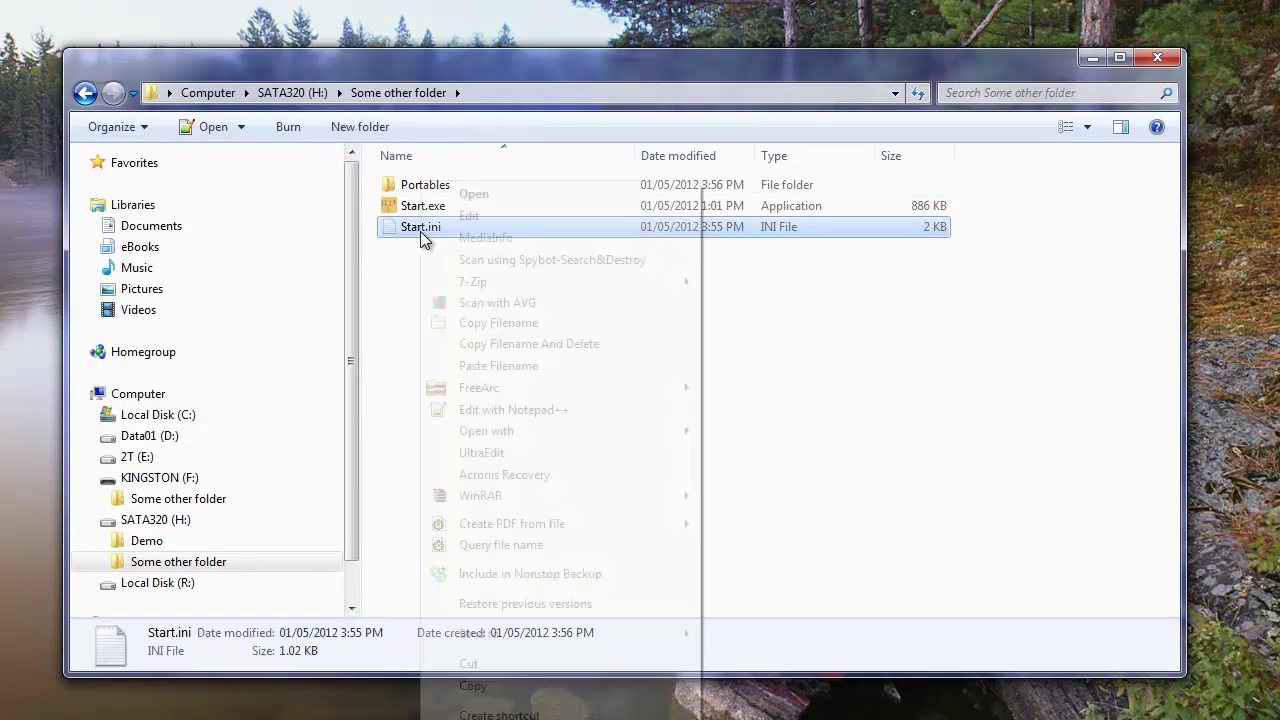
{"action": "left_click", "coordinate": [480, 632]}
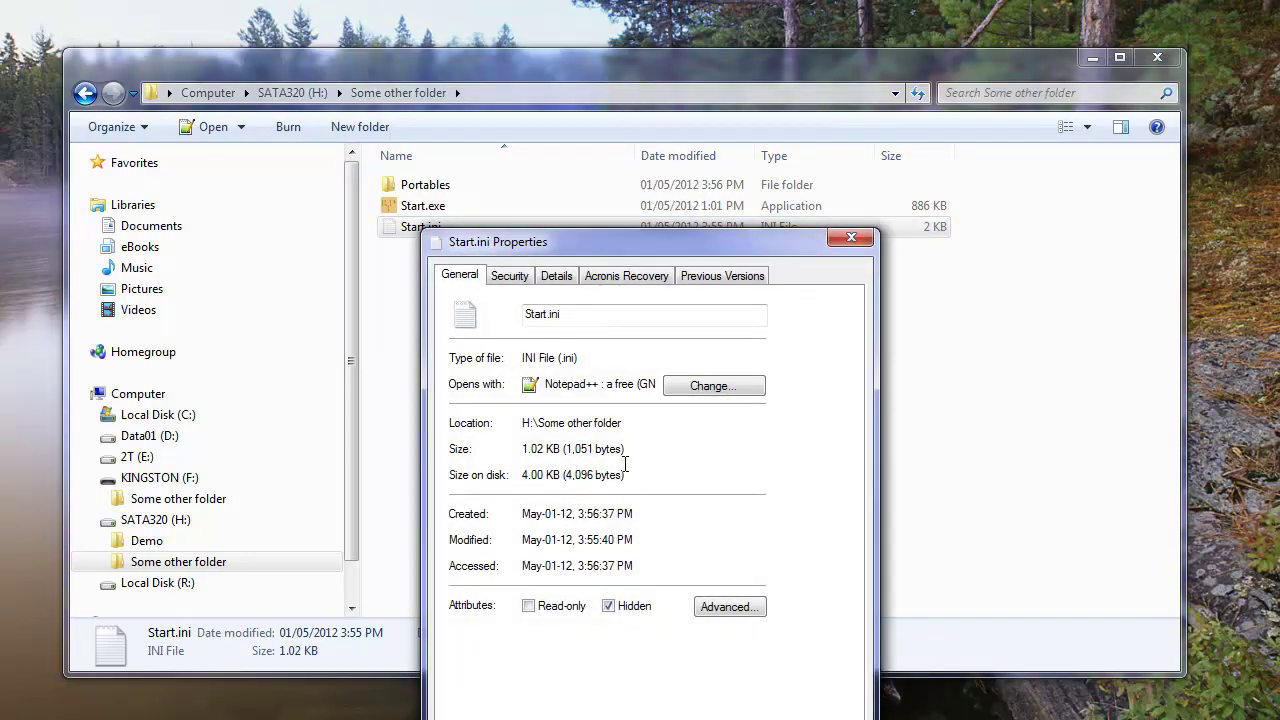
{"action": "left_click_drag", "start_coordinate": [615, 241], "coordinate": [618, 126]}
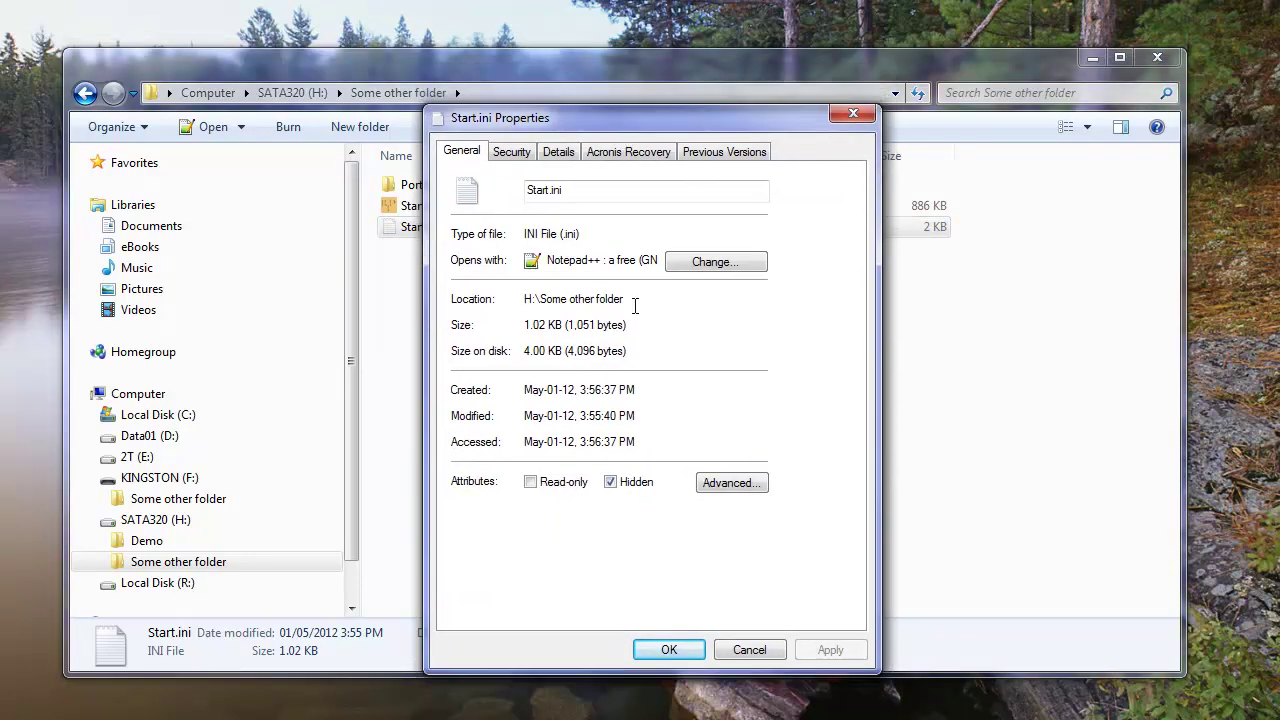
{"action": "left_click", "coordinate": [611, 482]}
{"action": "left_click", "coordinate": [669, 649]}
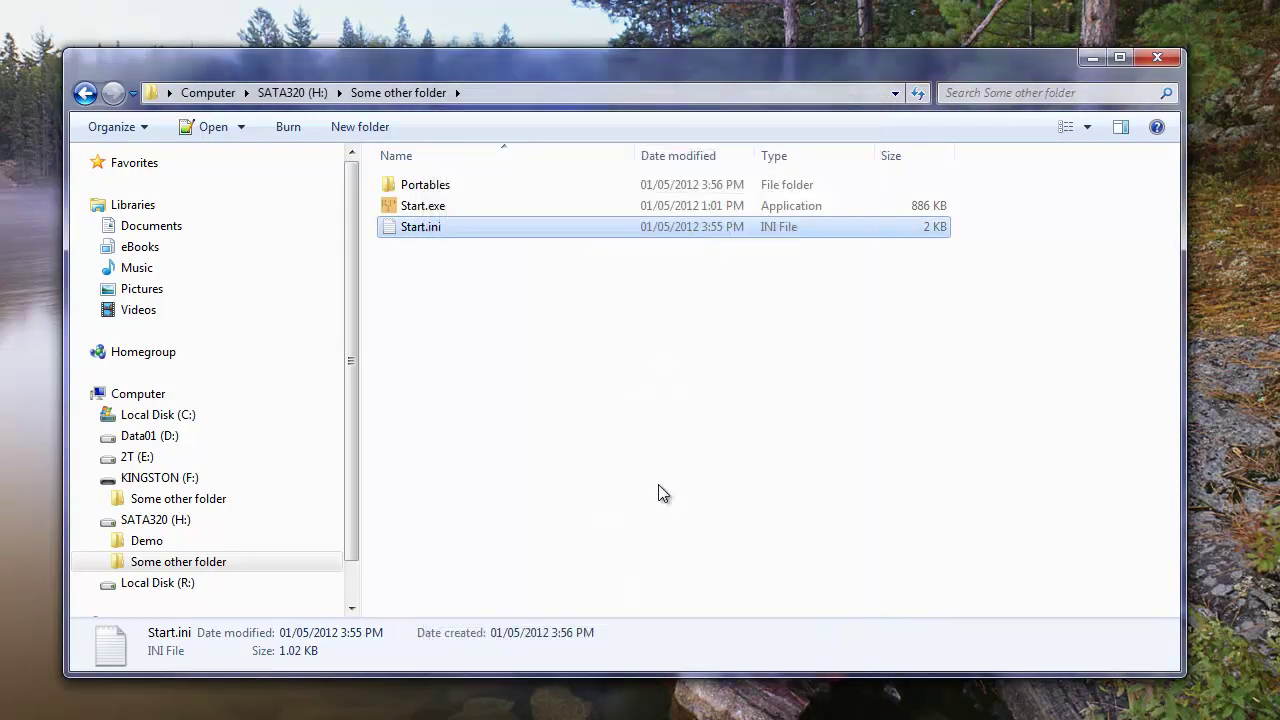
Step: Set the folder options back to not showing hidden files, folders, or drives, and deselect Start.ini
{"action": "key", "text": "alt"}
{"action": "left_click", "coordinate": [205, 123]}
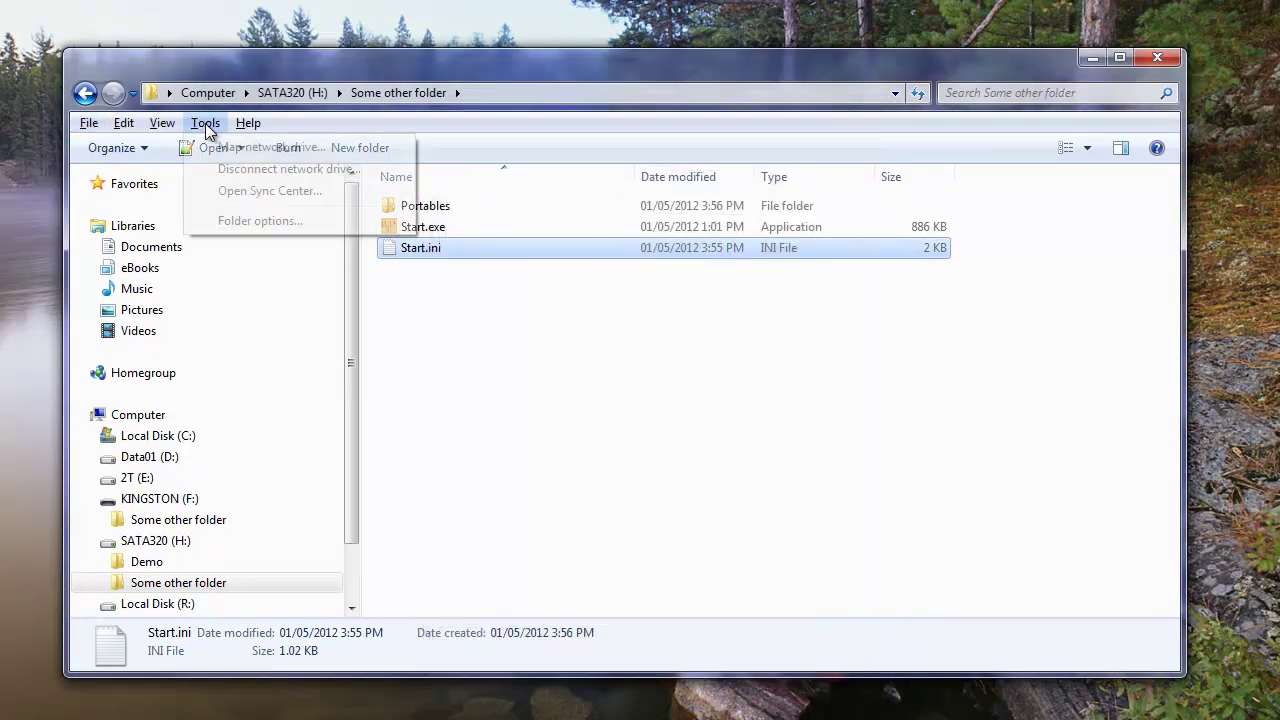
{"action": "left_click", "coordinate": [222, 221]}
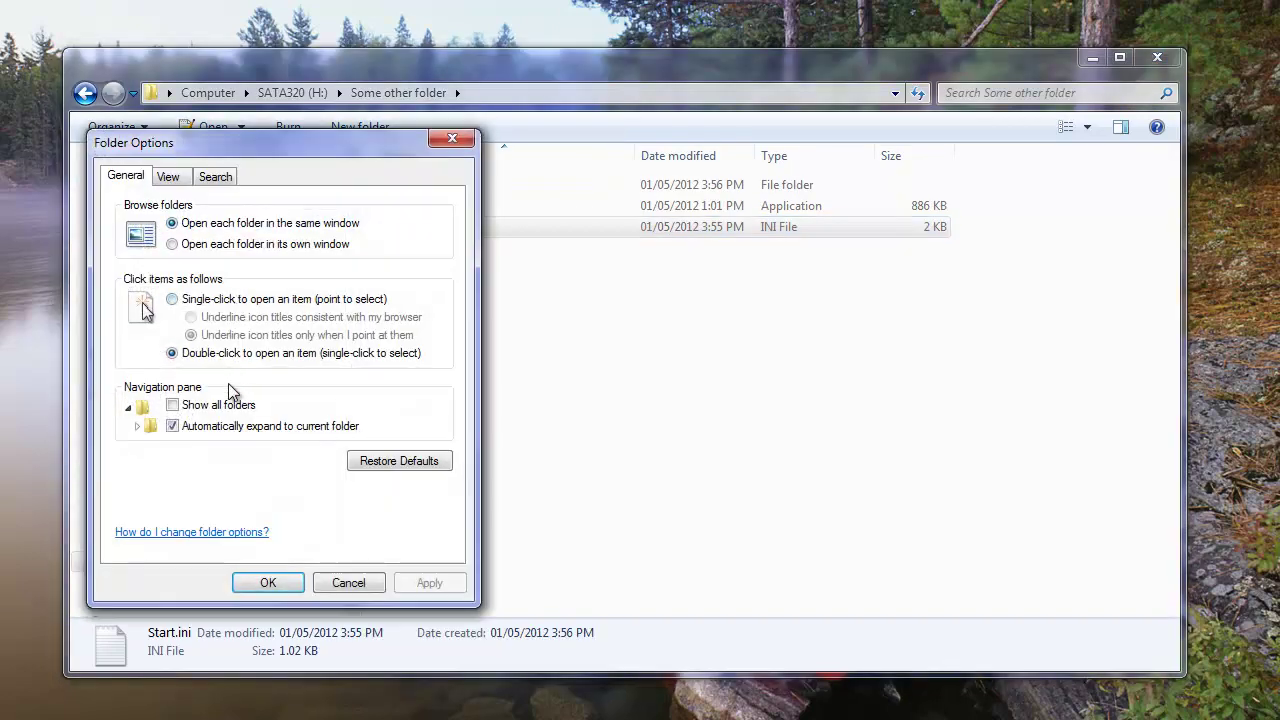
{"action": "left_click", "coordinate": [167, 177]}
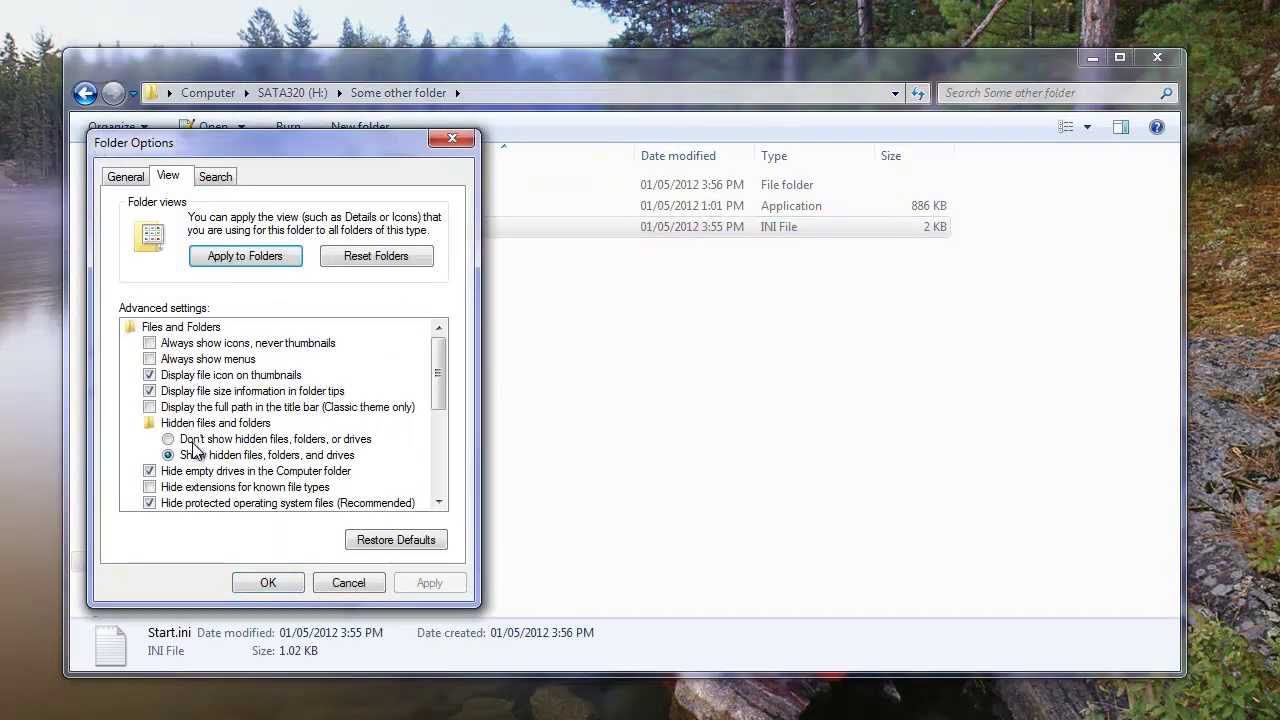
{"action": "left_click", "coordinate": [193, 440]}
{"action": "left_click", "coordinate": [268, 583]}
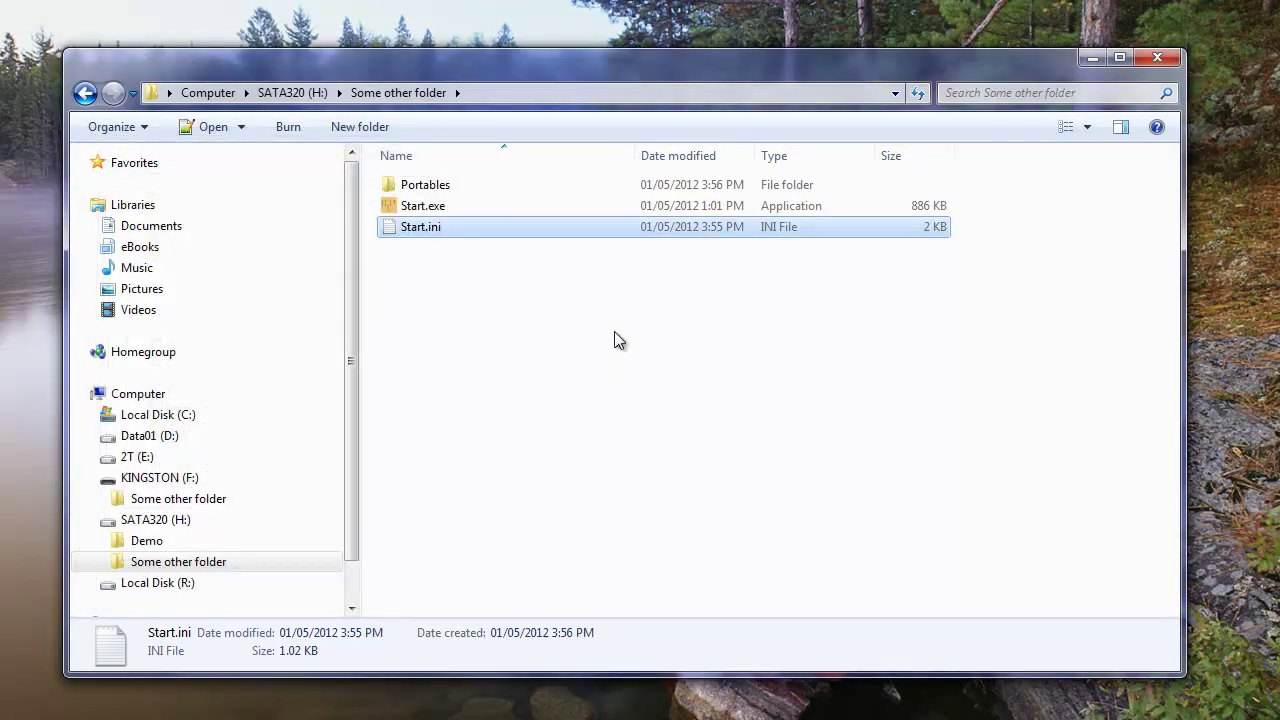
{"action": "left_click", "coordinate": [615, 333]}
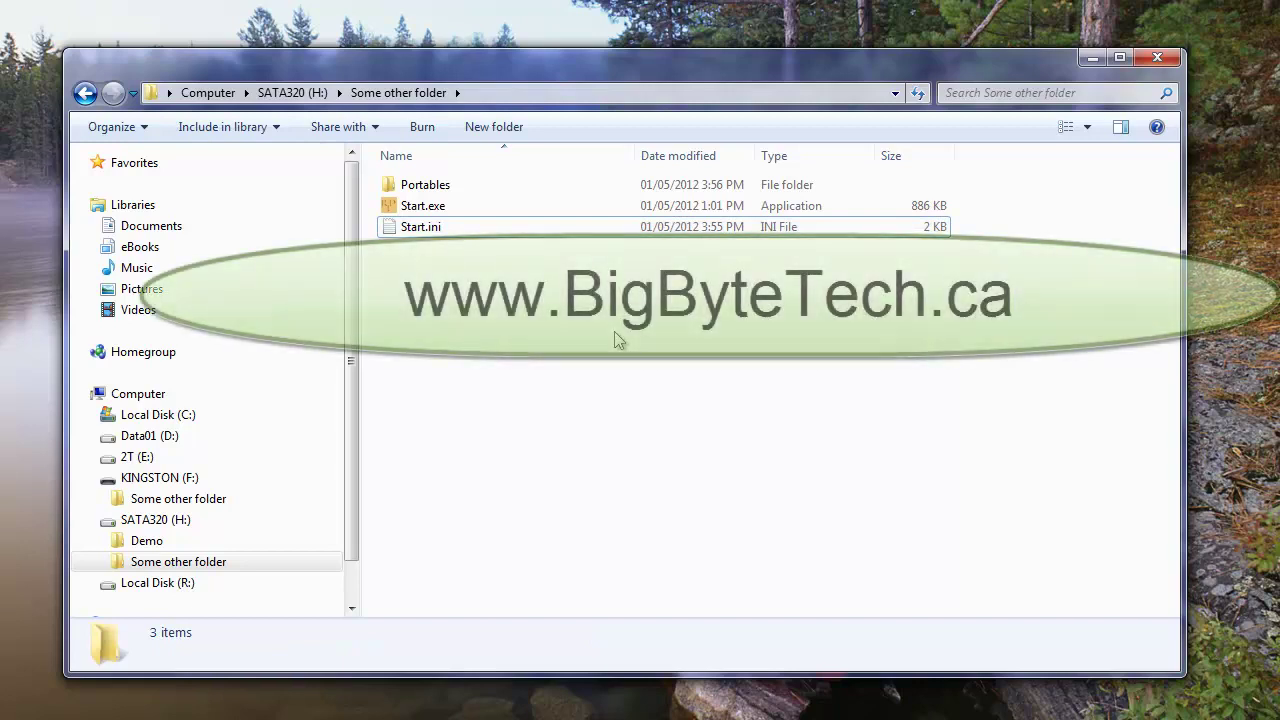